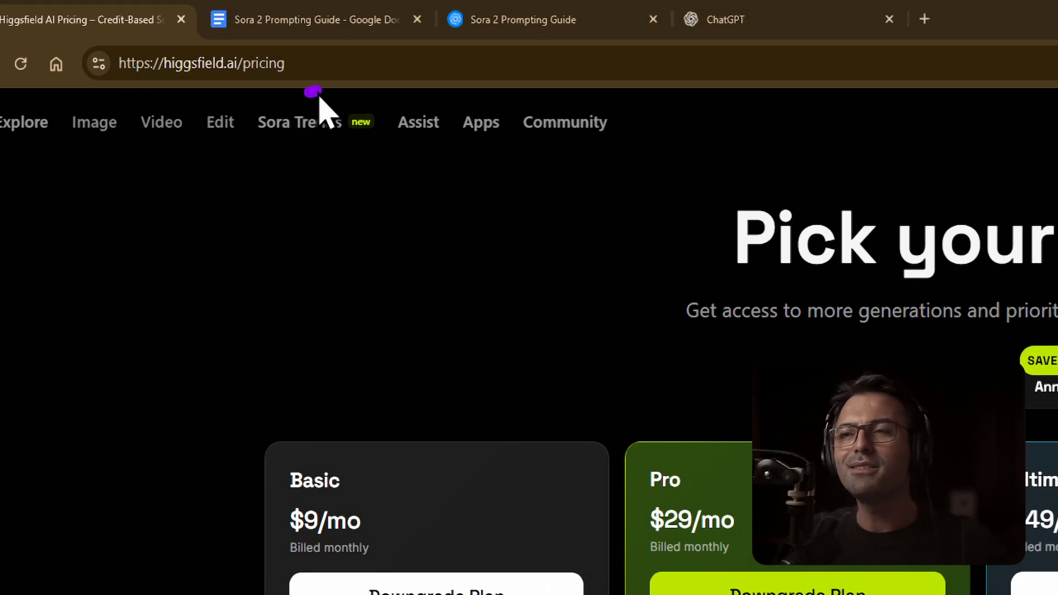
# Step: Annotate the pricing page, marking the Pro plan's Sora 2, Veo3 and Nano Banana models
pyautogui.moveTo(320, 95); pyautogui.dragTo(242, 98)
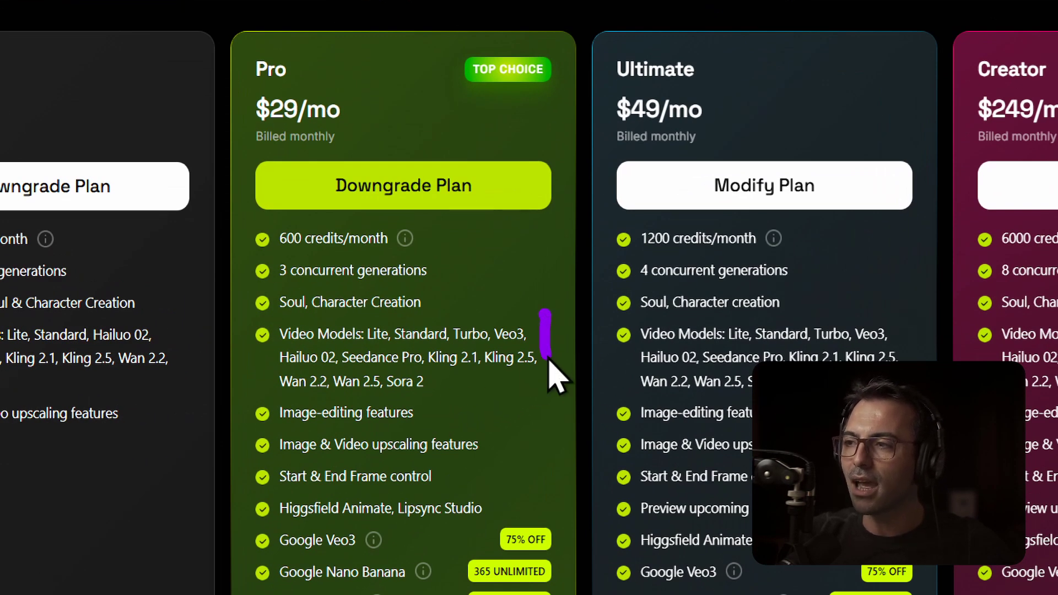
pyautogui.moveTo(552, 363)
pyautogui.mouseDown()
pyautogui.moveTo(421, 307)
pyautogui.moveTo(520, 338)
pyautogui.mouseUp()
pyautogui.moveTo(595, 256); pyautogui.dragTo(559, 303)
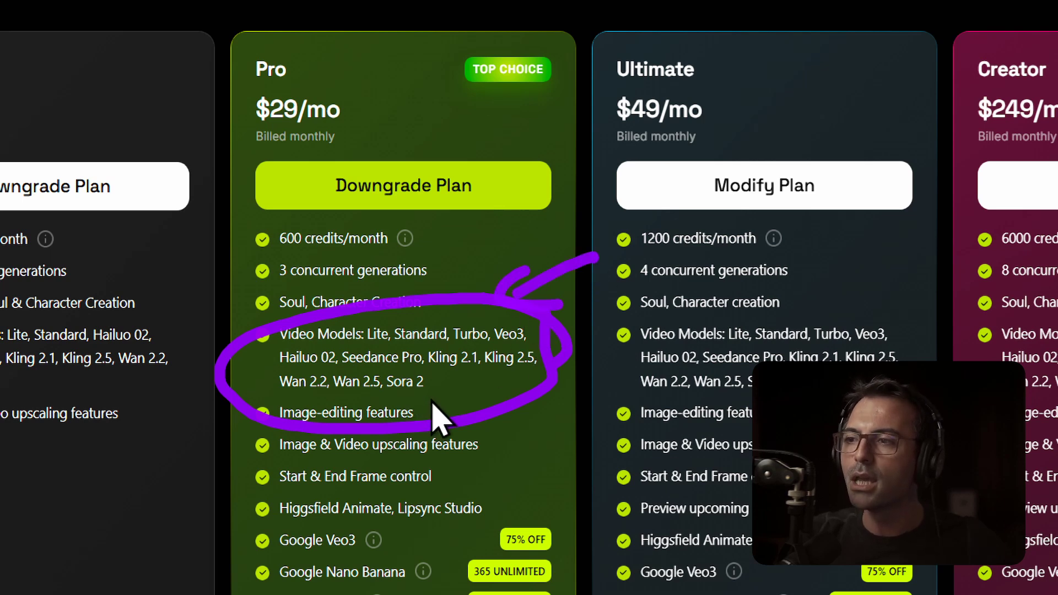
pyautogui.moveTo(370, 397); pyautogui.dragTo(438, 396)
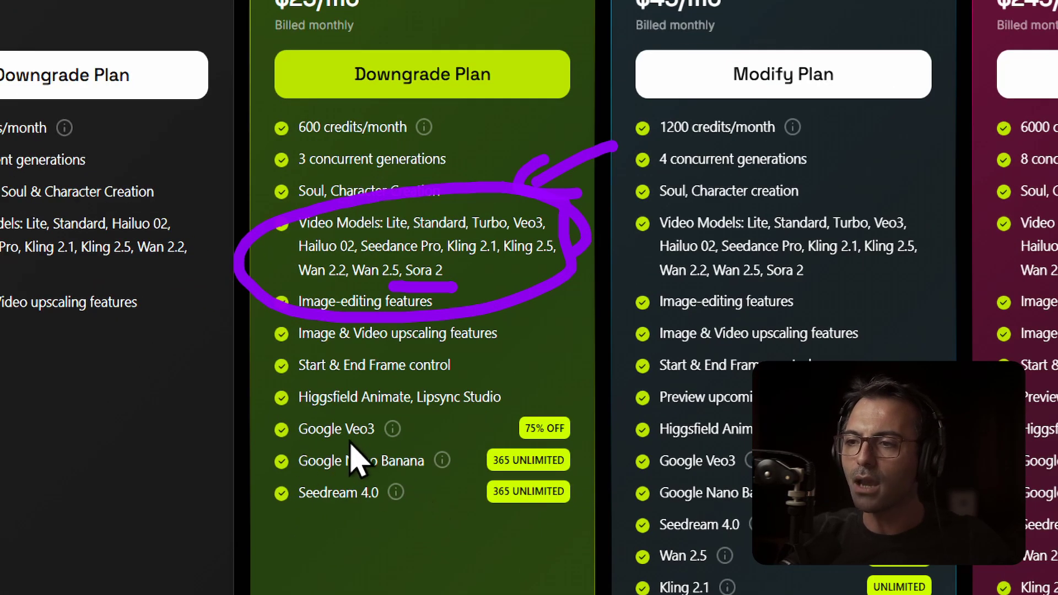
pyautogui.moveTo(386, 439); pyautogui.dragTo(328, 436)
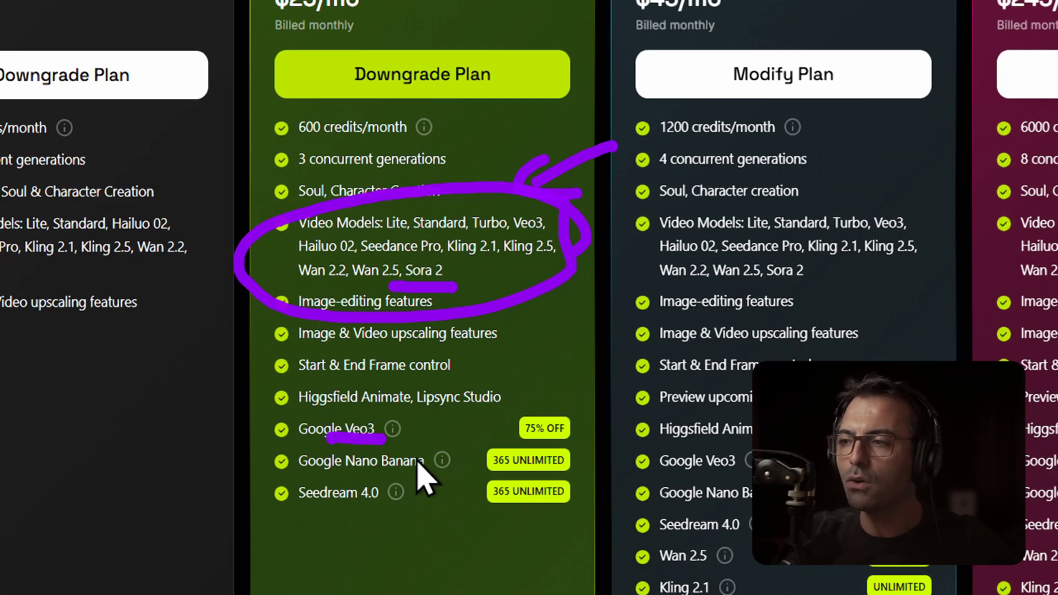
pyautogui.moveTo(424, 476); pyautogui.dragTo(341, 474)
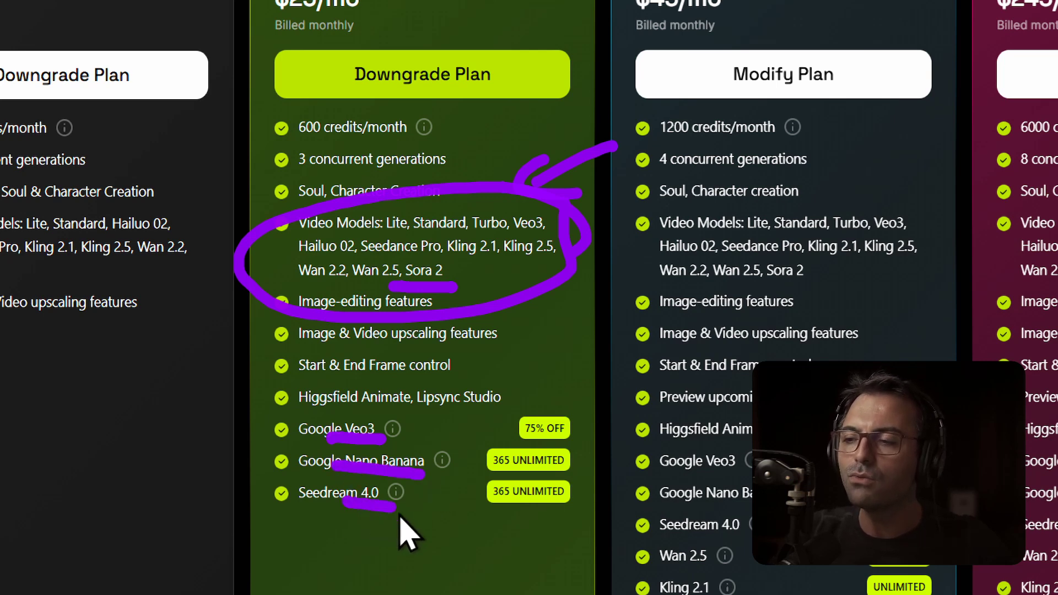
pyautogui.moveTo(556, 511); pyautogui.dragTo(514, 504)
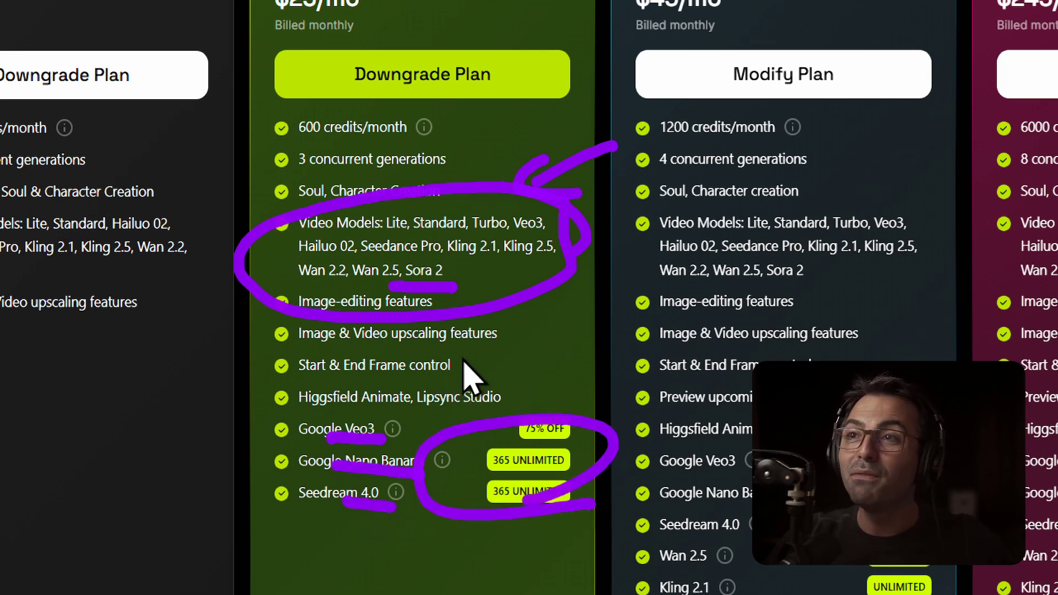
pyautogui.moveTo(549, 324); pyautogui.dragTo(523, 381)
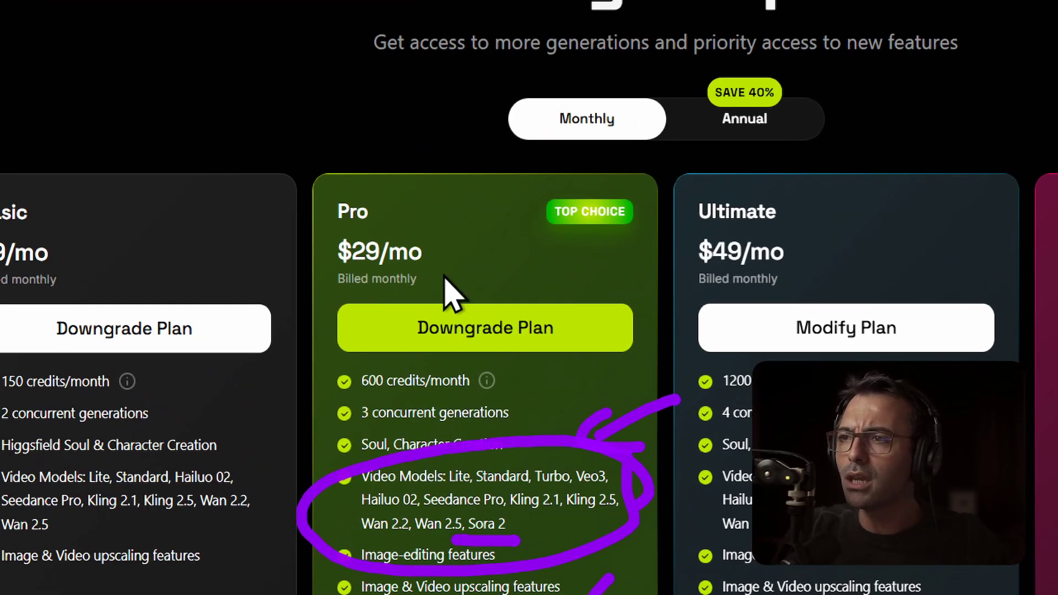
# Step: Circle the Pro $29/mo and Basic $9/mo prices and mark the Basic plan's video models
pyautogui.moveTo(452, 292); pyautogui.dragTo(449, 272)
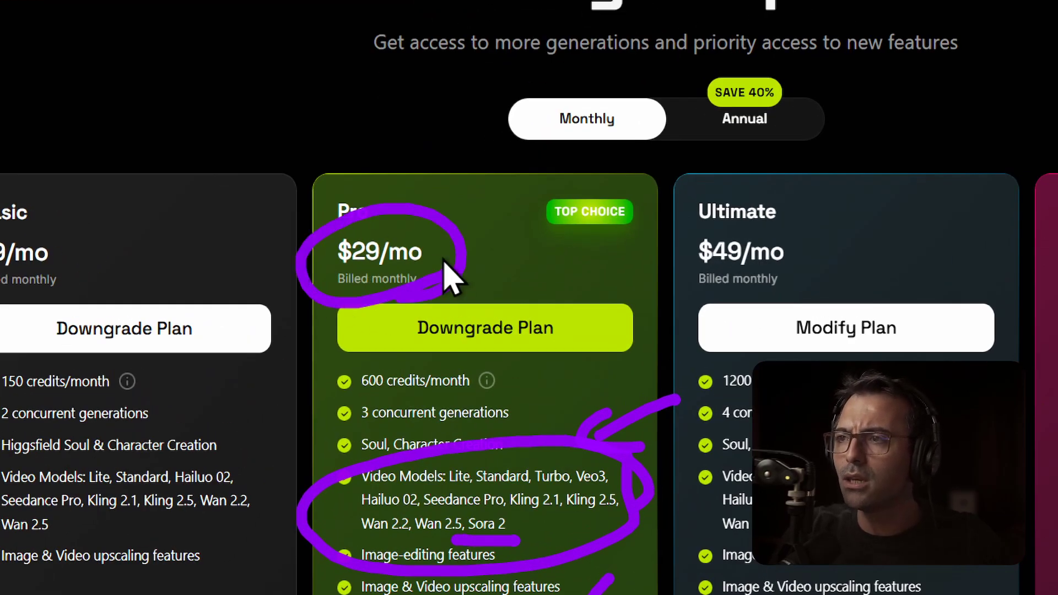
pyautogui.moveTo(620, 257); pyautogui.dragTo(501, 265)
pyautogui.moveTo(521, 226); pyautogui.dragTo(543, 275)
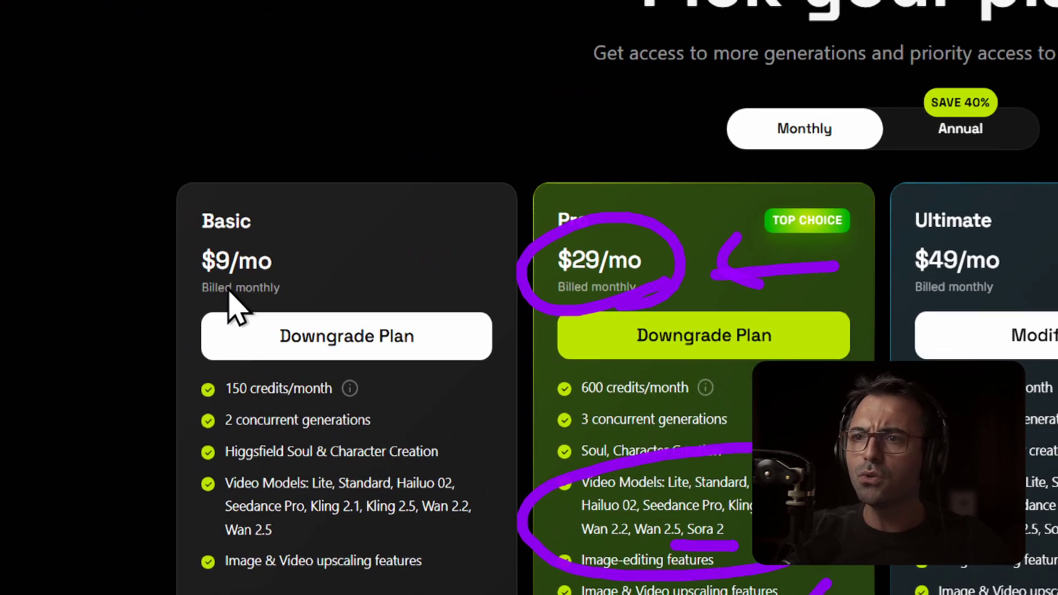
pyautogui.moveTo(216, 267)
pyautogui.mouseDown()
pyautogui.moveTo(193, 239)
pyautogui.moveTo(206, 265)
pyautogui.mouseUp()
pyautogui.moveTo(295, 247); pyautogui.dragTo(235, 258)
pyautogui.moveTo(329, 218); pyautogui.dragTo(347, 266)
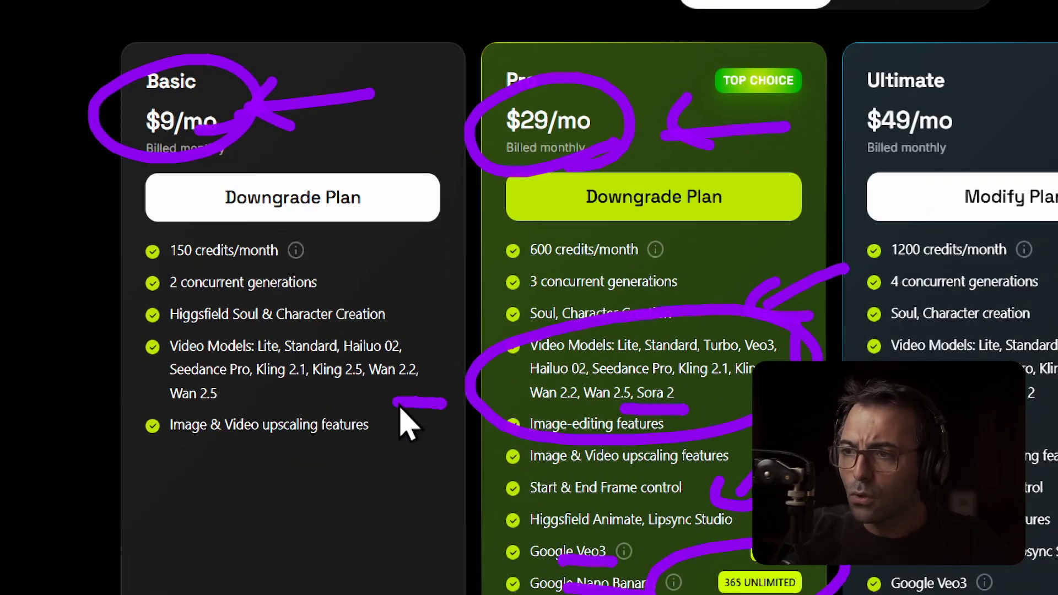
pyautogui.moveTo(400, 408)
pyautogui.mouseDown()
pyautogui.moveTo(113, 366)
pyautogui.moveTo(466, 361)
pyautogui.mouseUp()
pyautogui.moveTo(498, 290); pyautogui.dragTo(402, 309)
pyautogui.moveTo(422, 286); pyautogui.dragTo(452, 336)
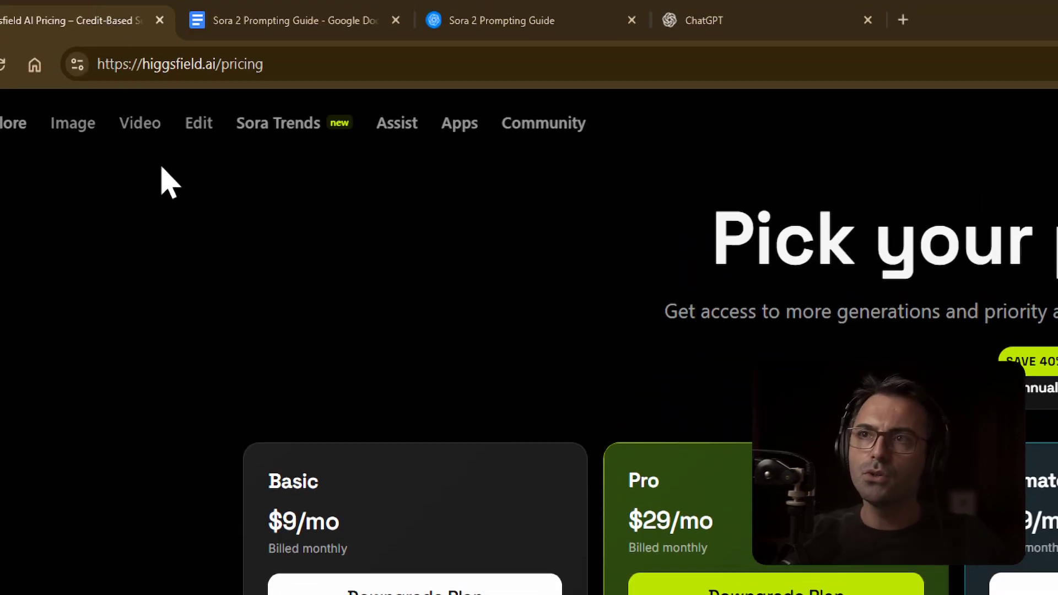
# Step: Point out the Video and Sora Trends sections in the top nav, then clear the annotations
pyautogui.moveTo(181, 138); pyautogui.dragTo(187, 135)
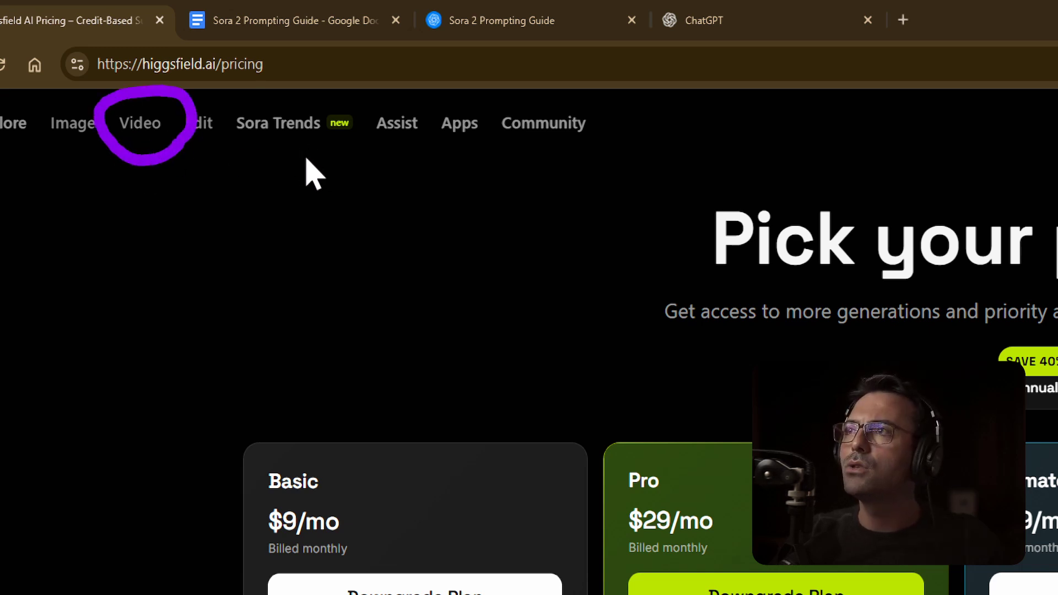
pyautogui.moveTo(343, 155)
pyautogui.mouseDown()
pyautogui.moveTo(237, 114)
pyautogui.moveTo(279, 146)
pyautogui.mouseUp()
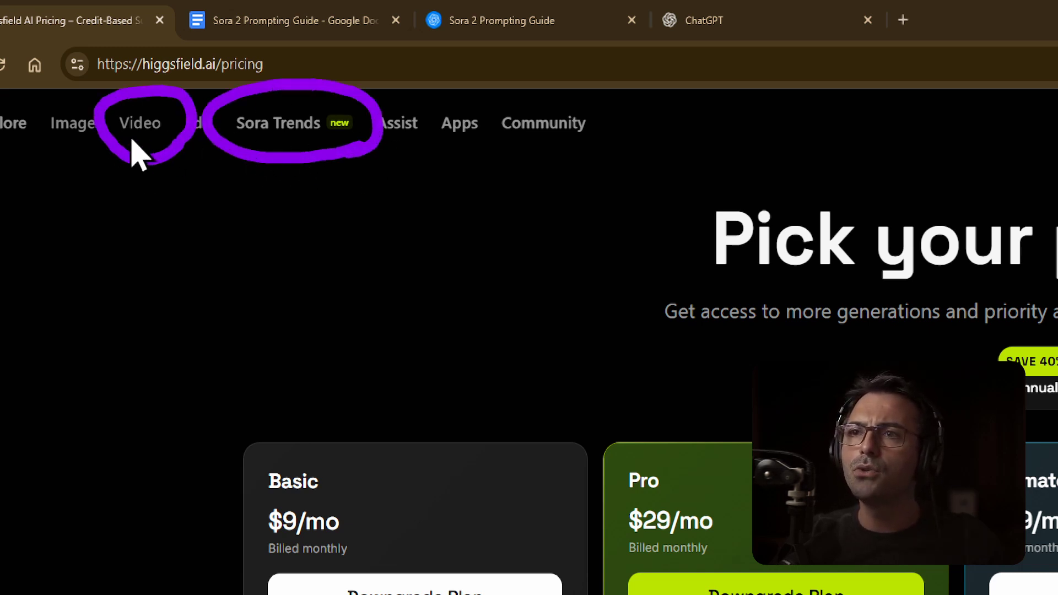
pyautogui.press('Escape')
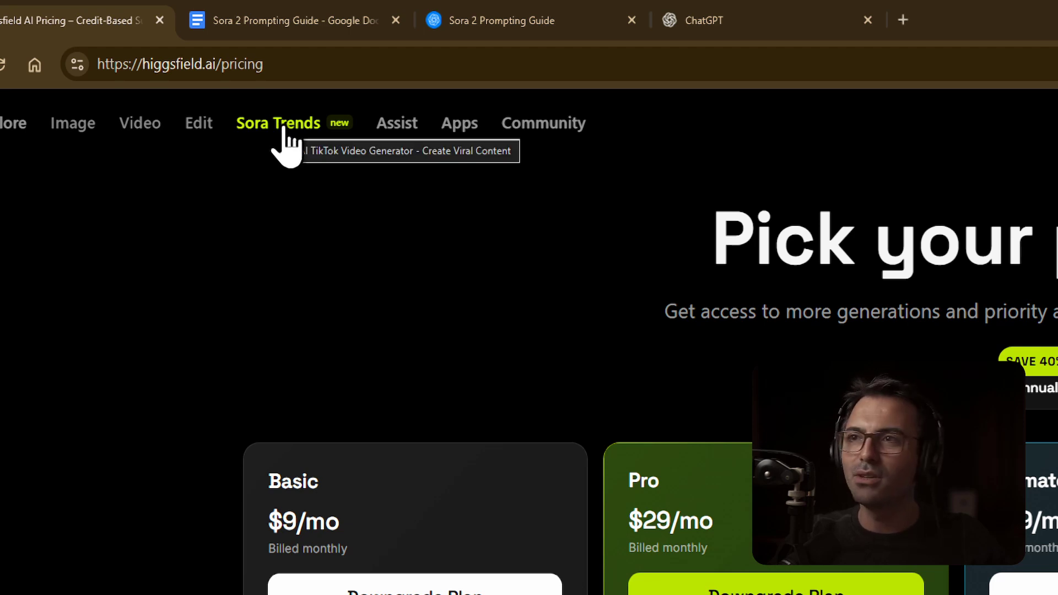
pyautogui.click(285, 128)
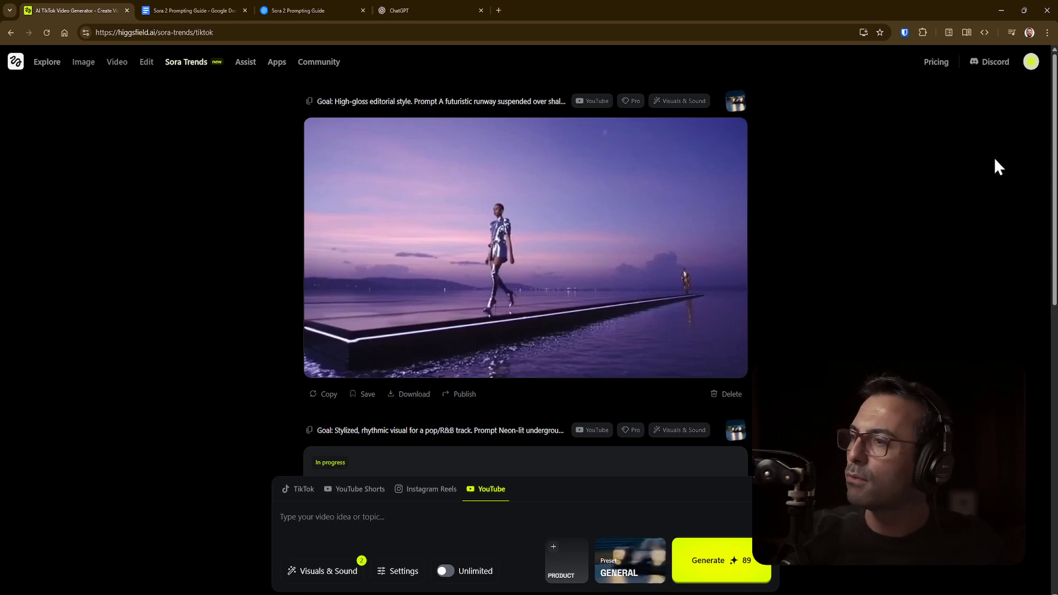
pyautogui.scroll(-3, 1052, 256)
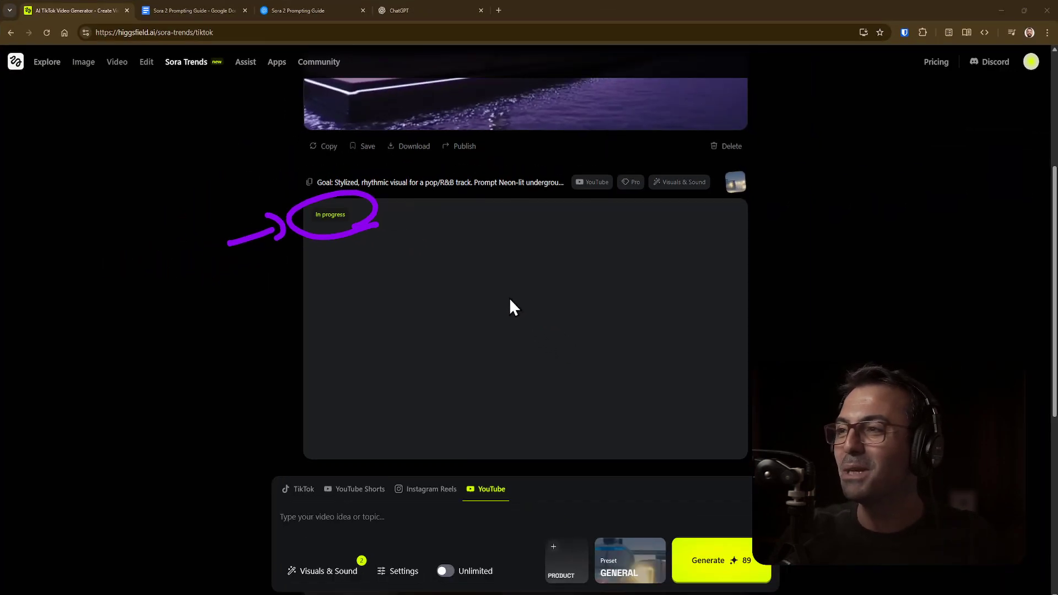
pyautogui.moveTo(1055, 259); pyautogui.dragTo(1034, 279)
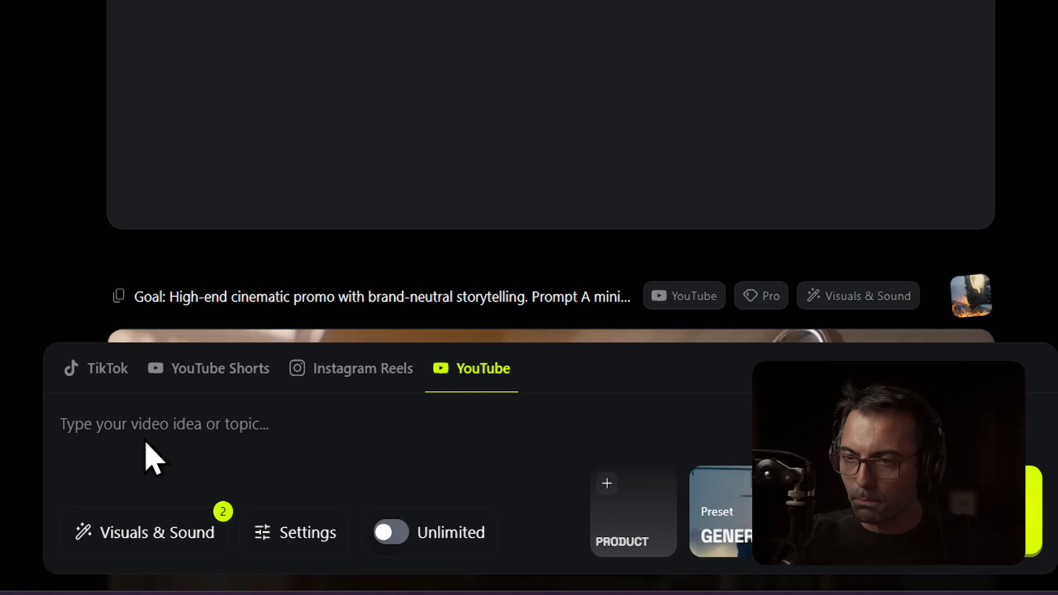
pyautogui.moveTo(310, 446); pyautogui.dragTo(86, 443)
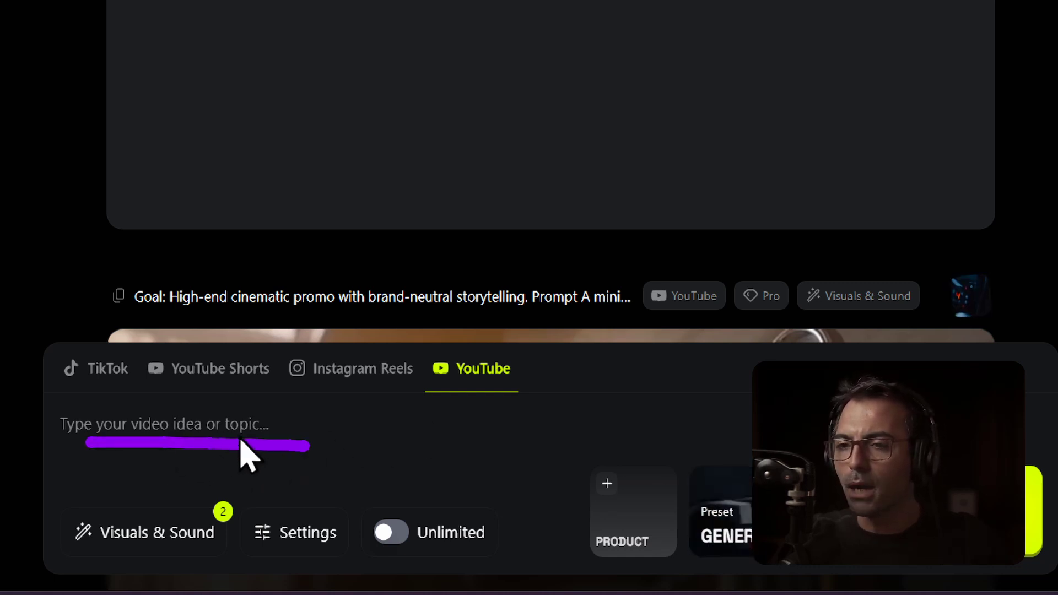
pyautogui.moveTo(94, 406)
pyautogui.mouseDown()
pyautogui.moveTo(137, 383)
pyautogui.moveTo(275, 386)
pyautogui.mouseUp()
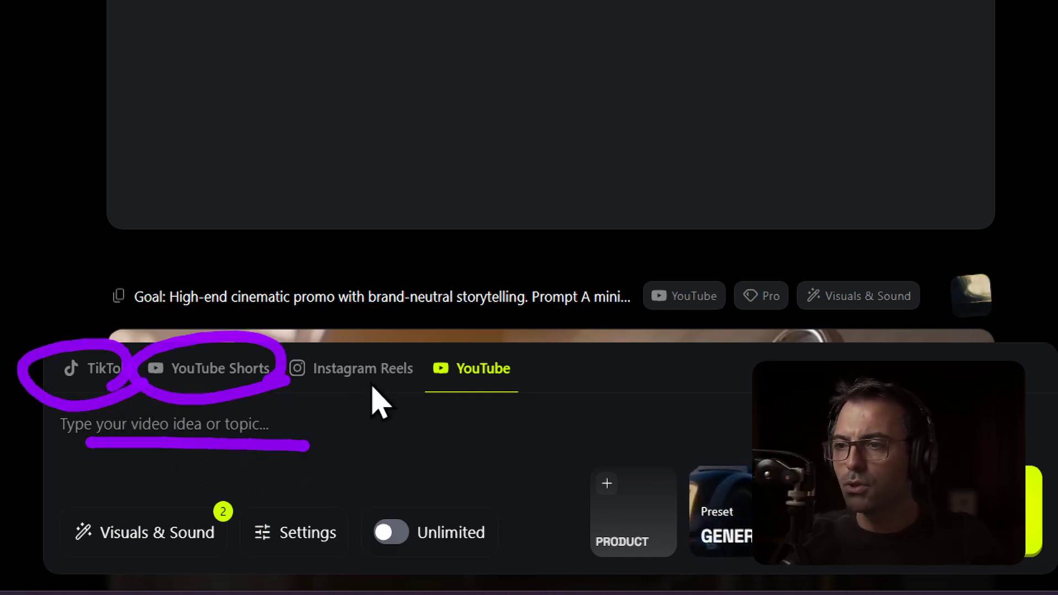
pyautogui.moveTo(373, 402)
pyautogui.mouseDown()
pyautogui.moveTo(362, 386)
pyautogui.moveTo(546, 380)
pyautogui.mouseUp()
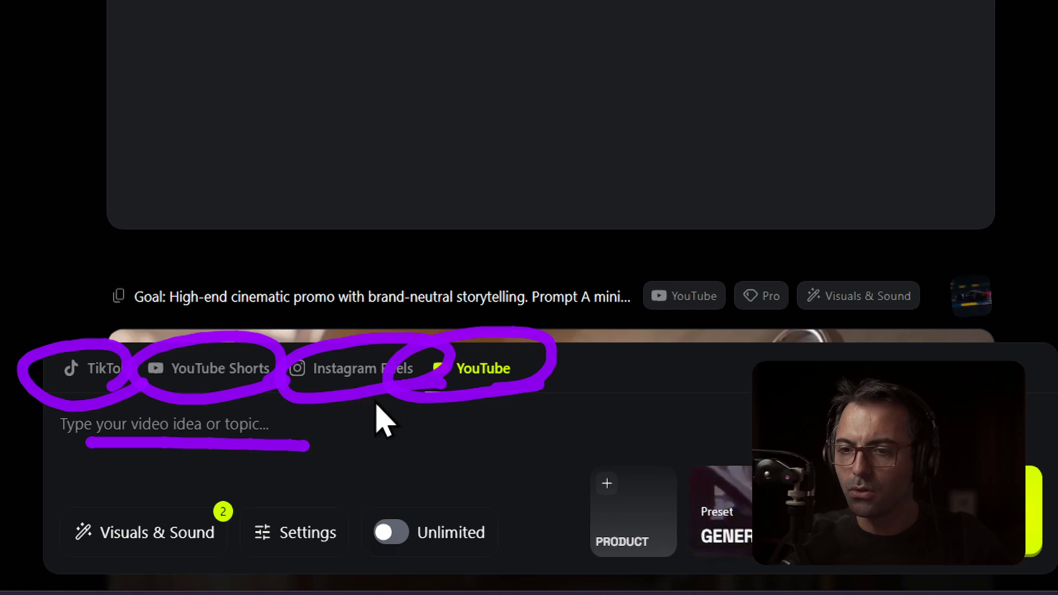
pyautogui.moveTo(229, 543); pyautogui.dragTo(157, 474)
pyautogui.moveTo(352, 457); pyautogui.dragTo(231, 489)
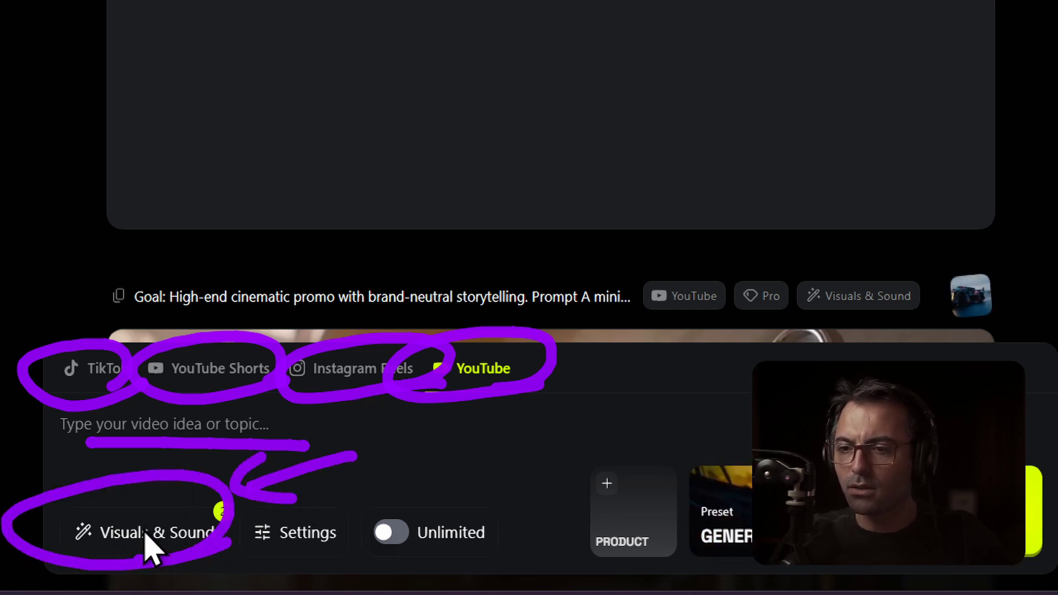
pyautogui.moveTo(237, 557); pyautogui.dragTo(259, 537)
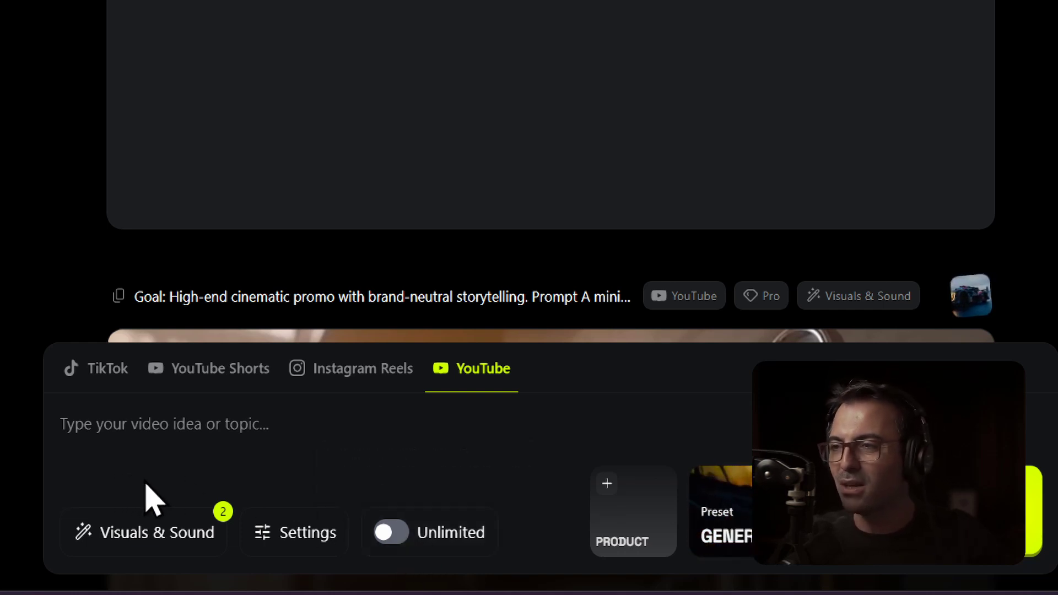
# Step: Confirm Fast Paced montage and Realistic style, check Sound stays on Auto, and save the settings
pyautogui.click(165, 536)
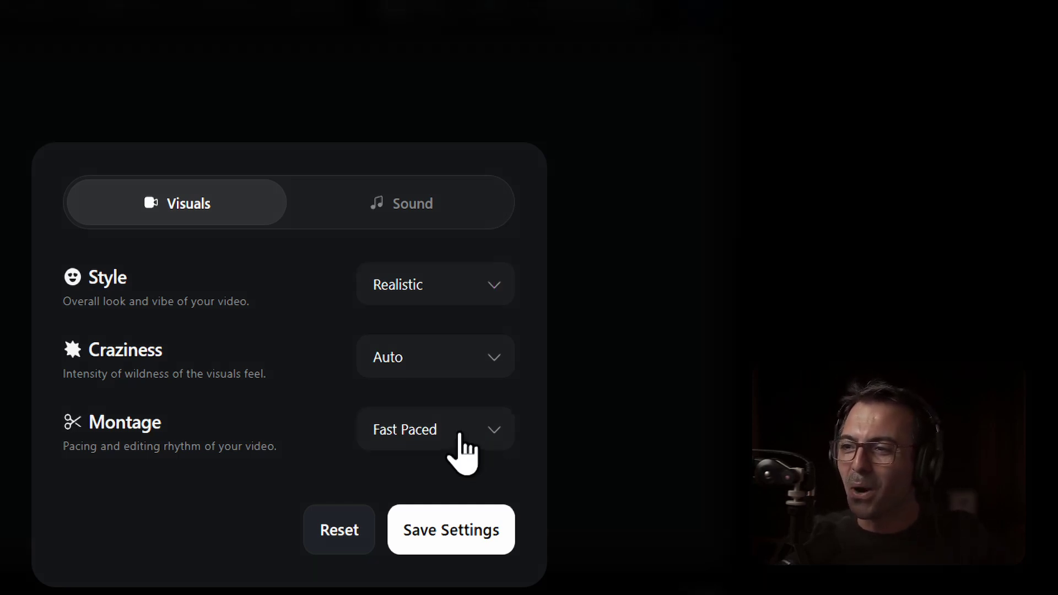
pyautogui.click(470, 443)
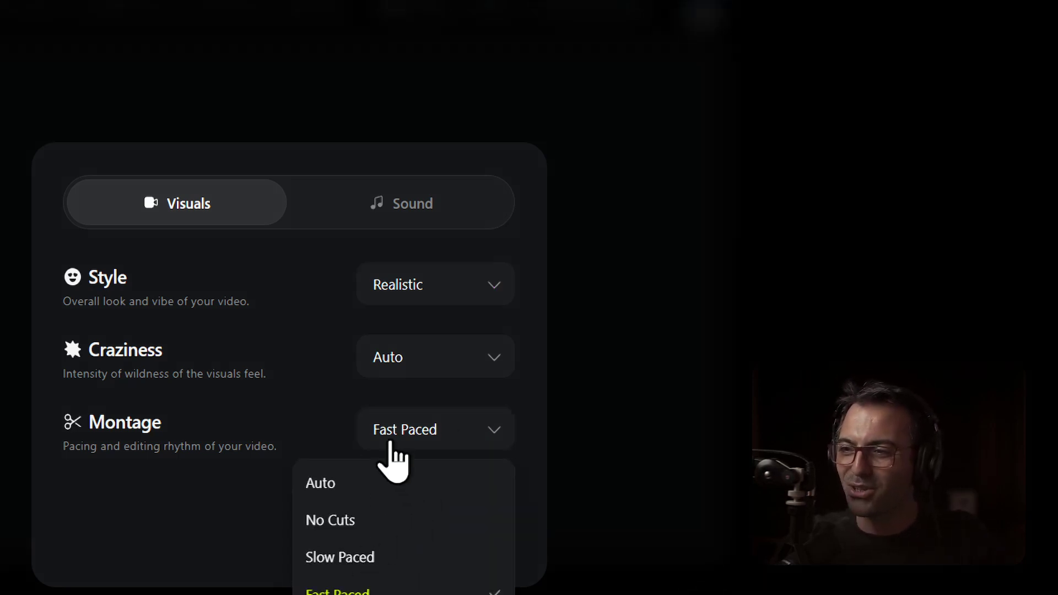
pyautogui.click(271, 417)
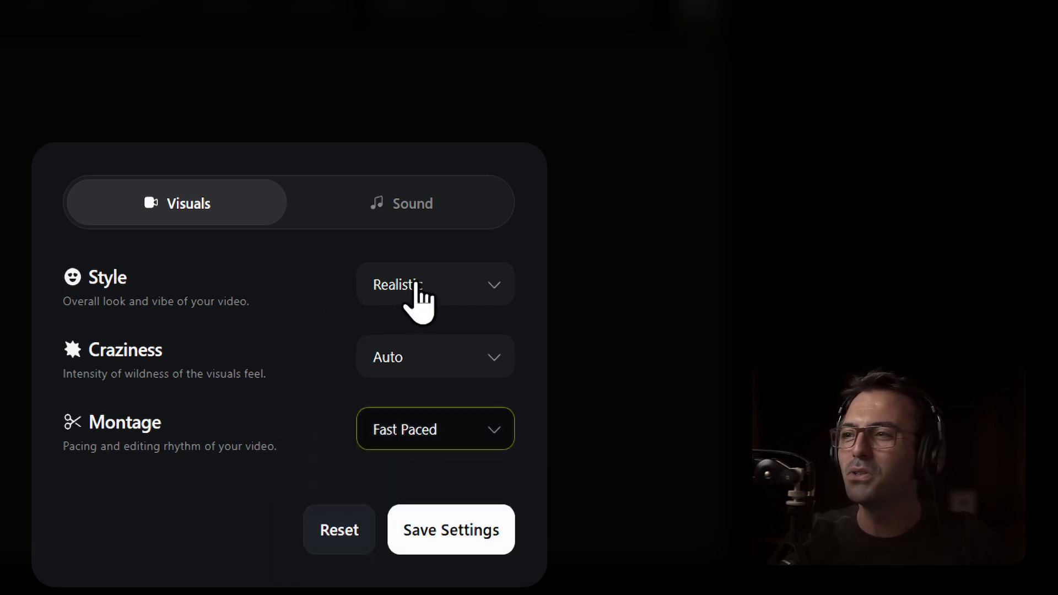
pyautogui.click(414, 307)
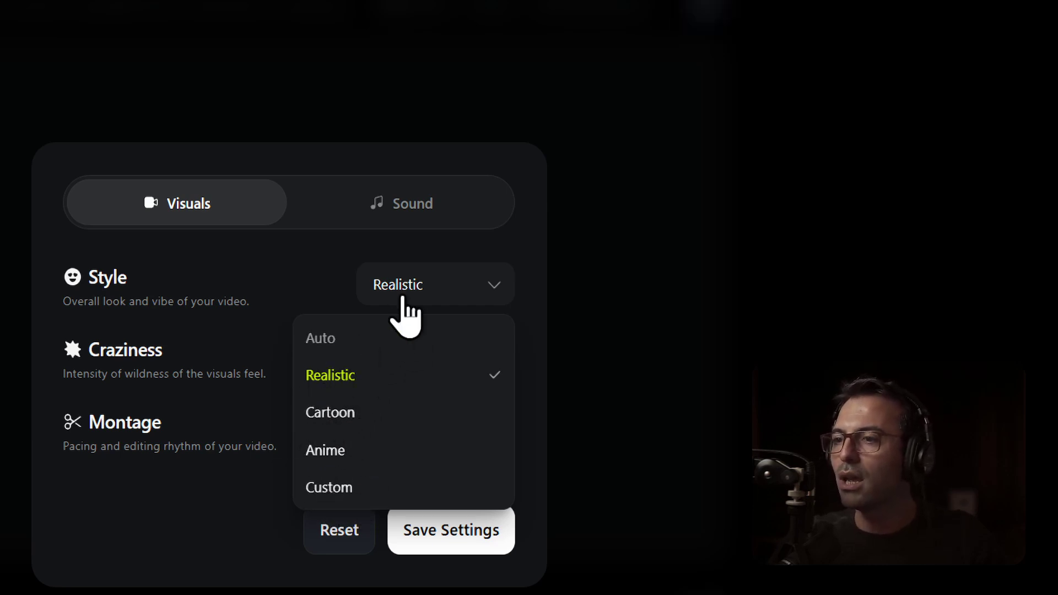
pyautogui.click(364, 301)
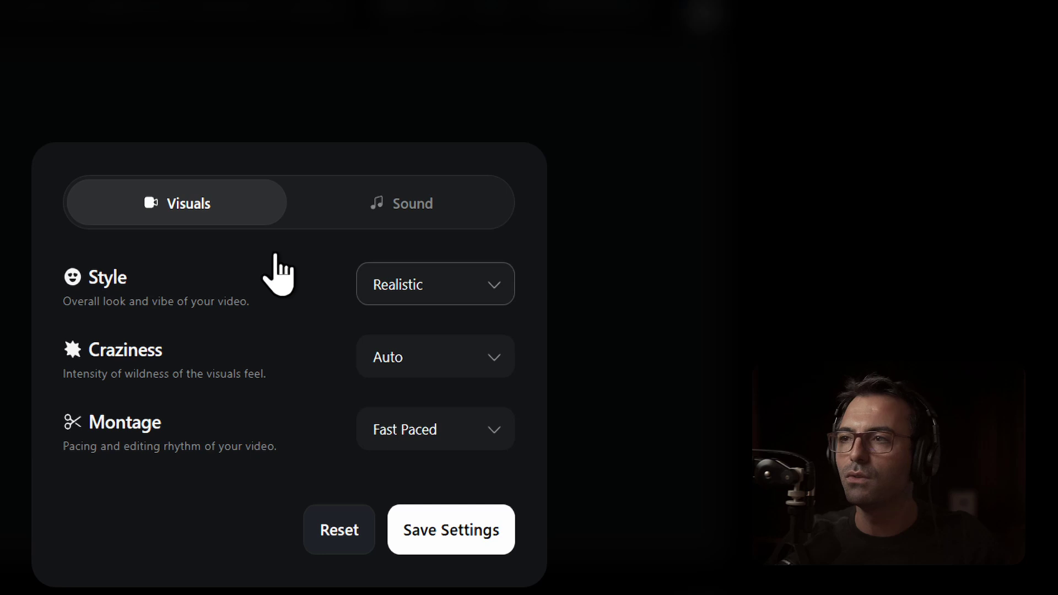
pyautogui.click(402, 220)
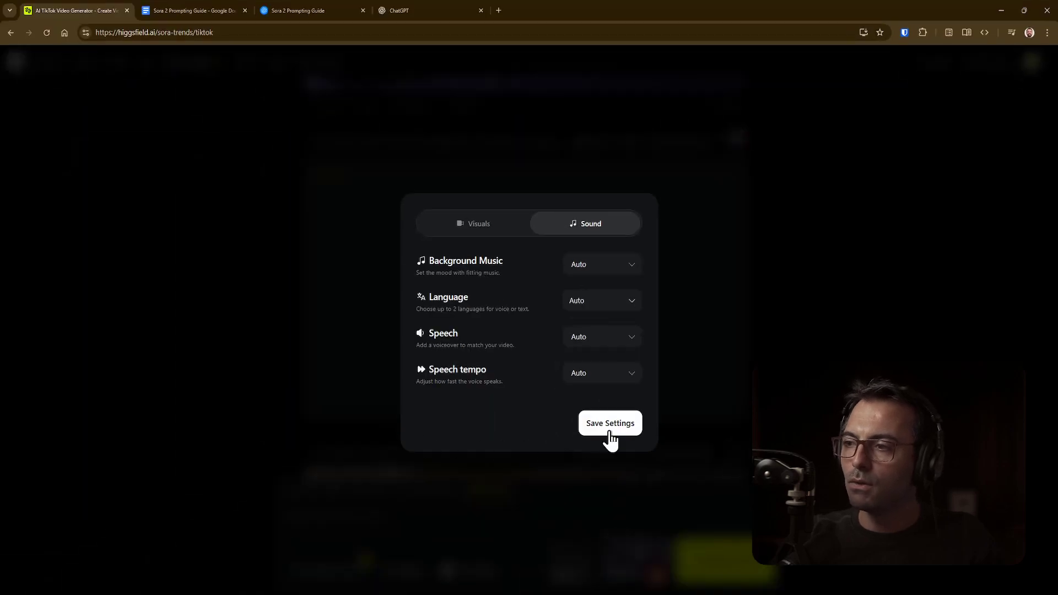
pyautogui.click(605, 427)
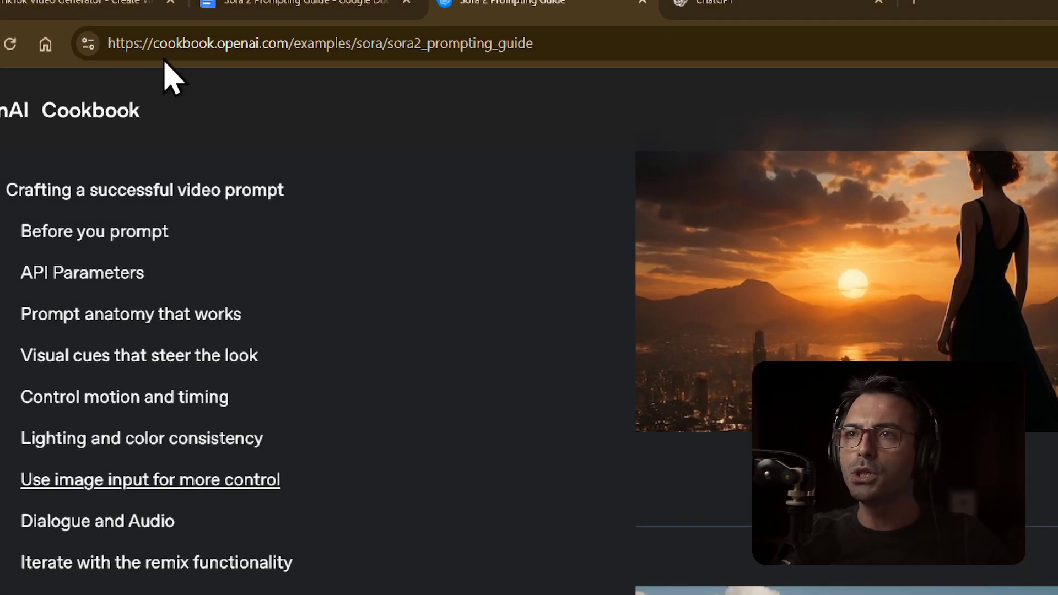
# Step: Mark up the Cookbook guide page, then switch to the 'Sora 2 Prompting Guide – Google Docs' tab
pyautogui.moveTo(114, 43); pyautogui.dragTo(146, 44)
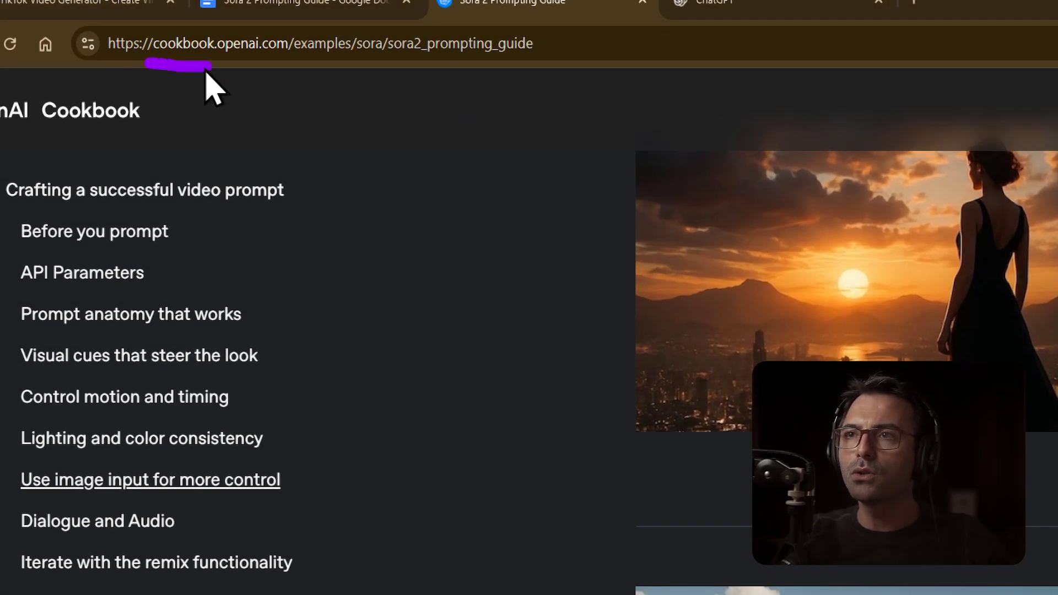
pyautogui.moveTo(206, 70); pyautogui.dragTo(272, 68)
pyautogui.moveTo(183, 75); pyautogui.dragTo(279, 78)
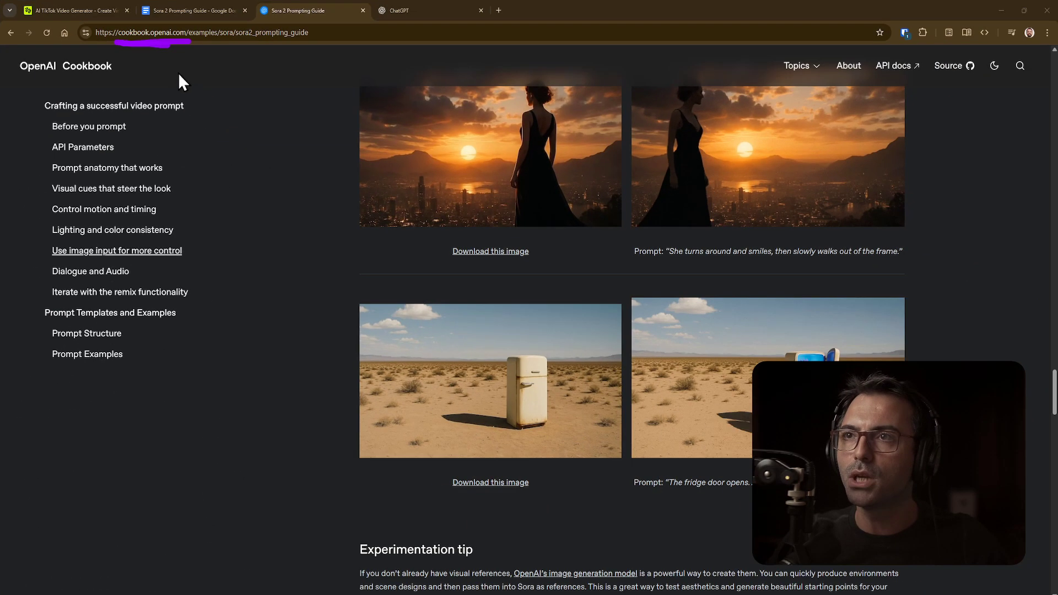
pyautogui.click(183, 11)
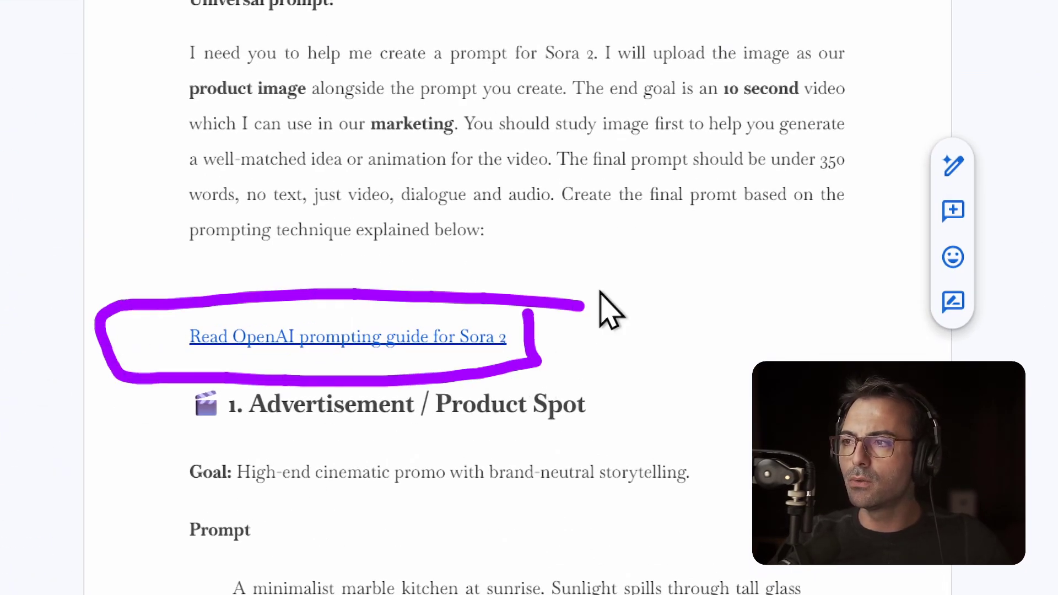
# Step: Select and copy the whole guide text, then go to the ChatGPT chat with the Chanel N°5 image
pyautogui.moveTo(706, 298); pyautogui.dragTo(573, 328)
pyautogui.moveTo(604, 298); pyautogui.dragTo(639, 352)
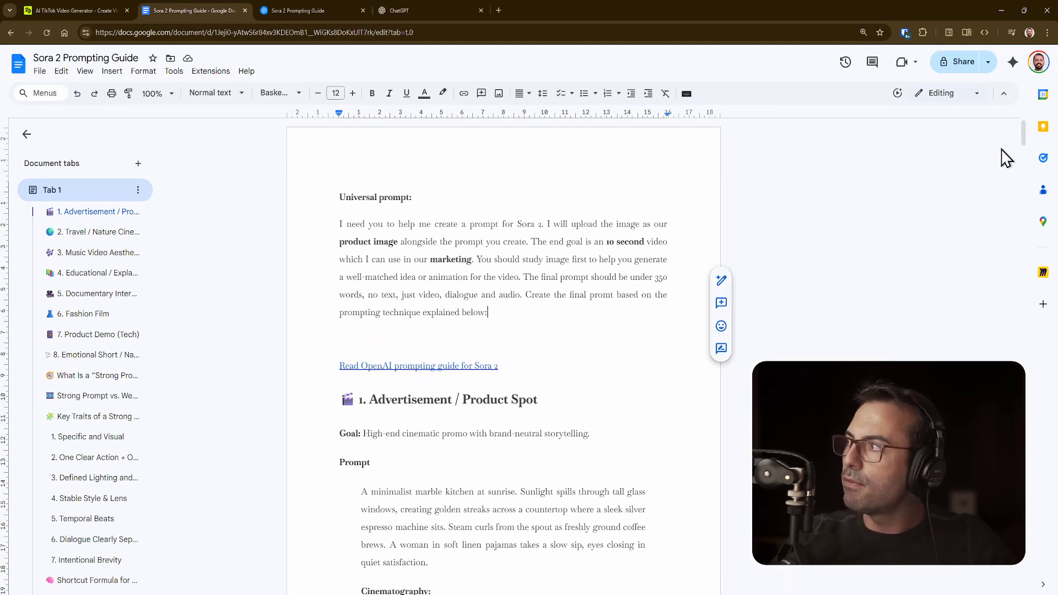
pyautogui.moveTo(1025, 147)
pyautogui.mouseDown()
pyautogui.moveTo(1039, 223)
pyautogui.moveTo(1035, 385)
pyautogui.moveTo(1039, 334)
pyautogui.moveTo(1005, 132)
pyautogui.mouseUp()
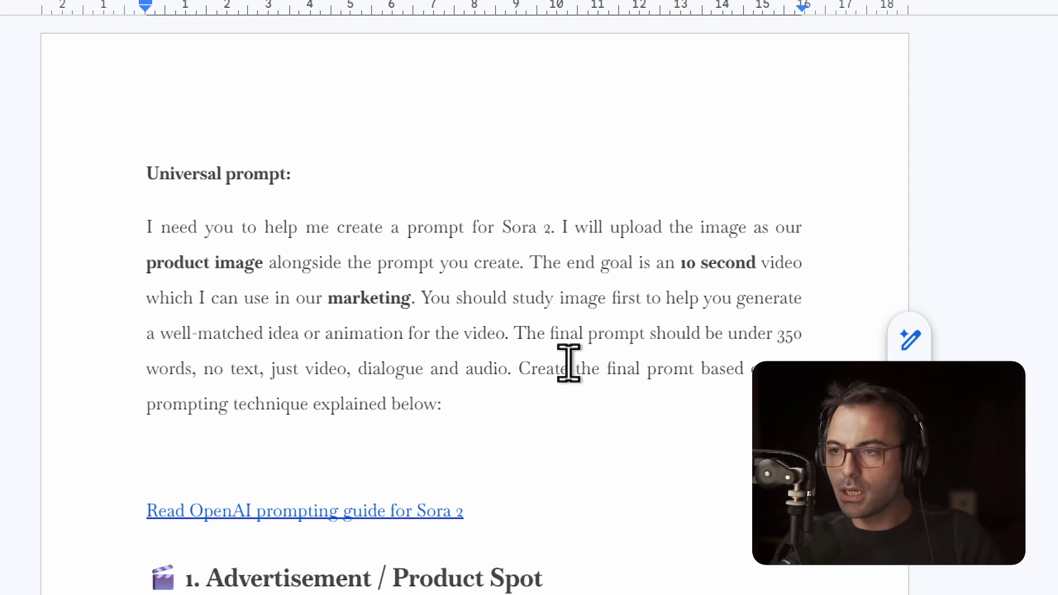
pyautogui.hotkey('ctrl', 'a')
pyautogui.hotkey('ctrl', 'c')
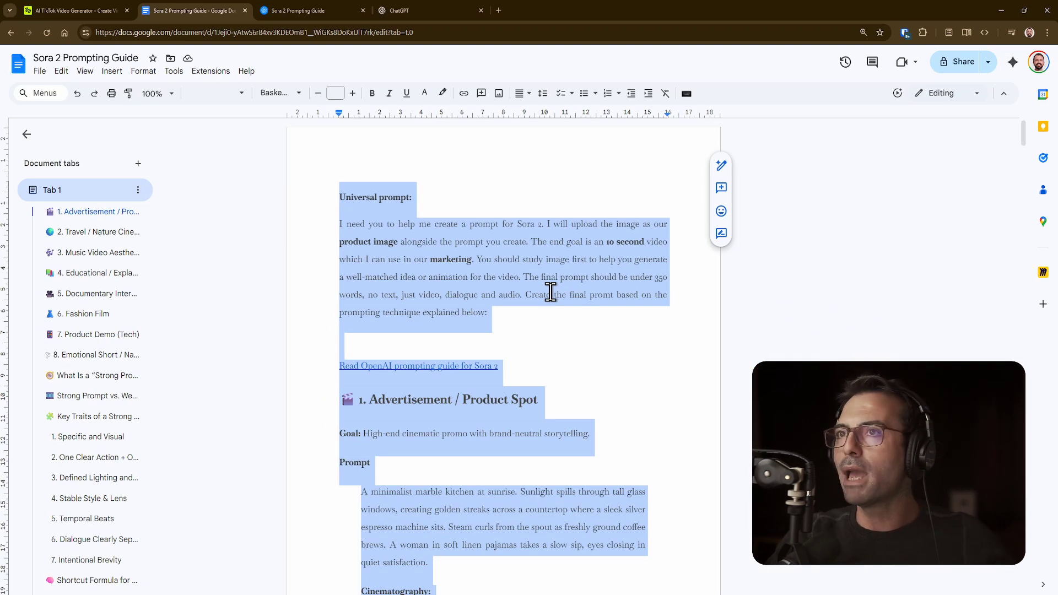
pyautogui.click(419, 12)
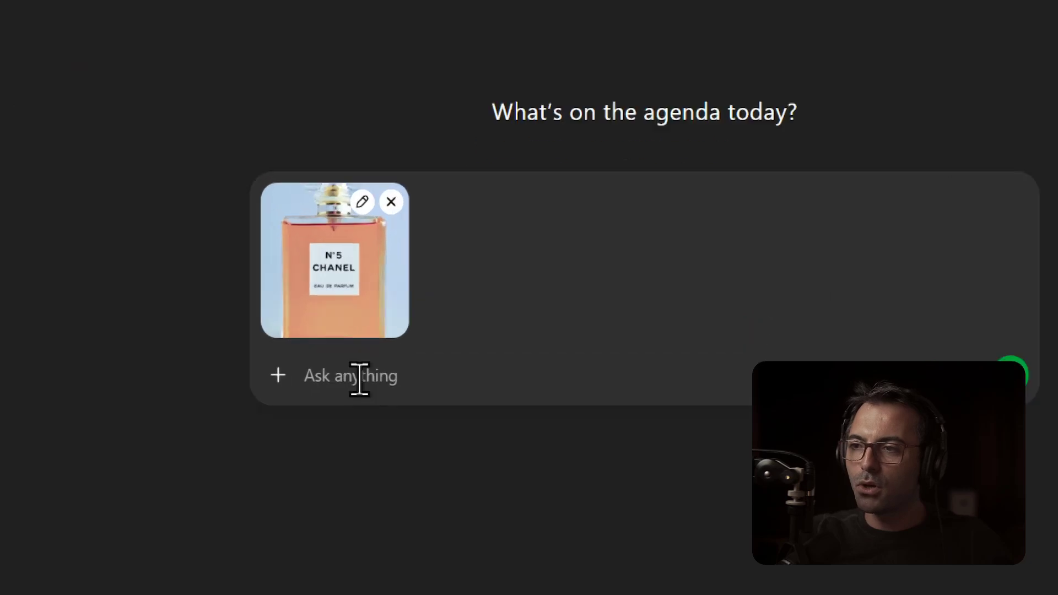
# Step: Paste the guide text into the ChatGPT message and delete the 'Universal prompt:' heading line
pyautogui.click(393, 391)
pyautogui.hotkey('ctrl', 'v')
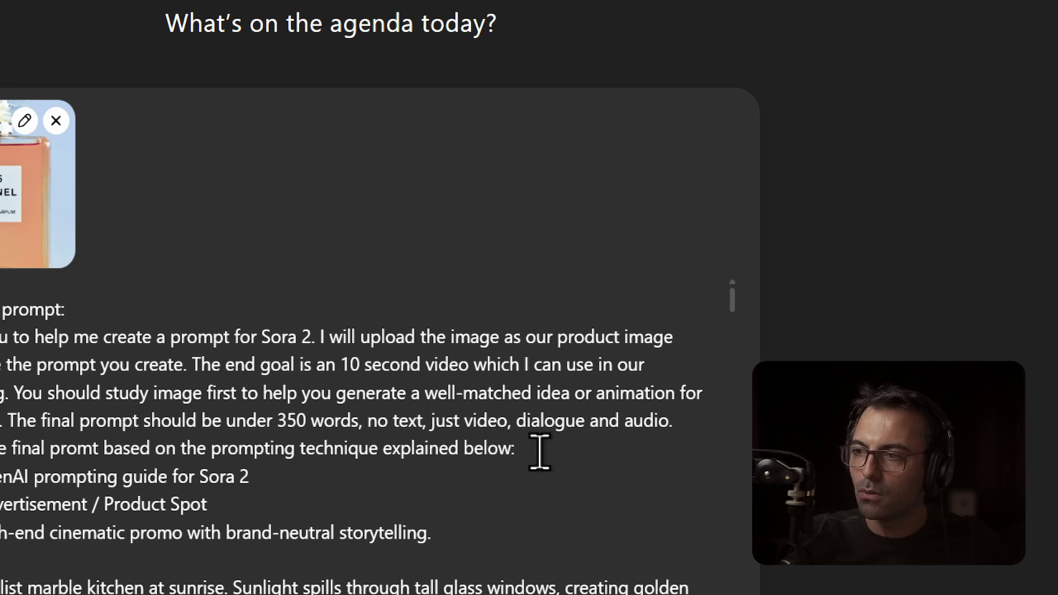
pyautogui.moveTo(539, 452); pyautogui.dragTo(3, 449)
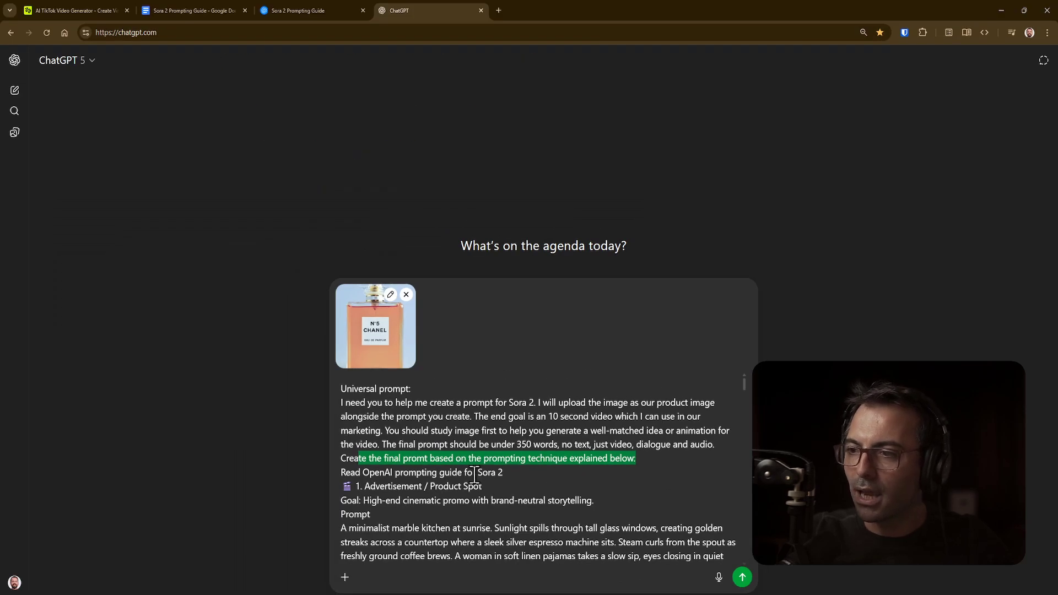
pyautogui.click(521, 478)
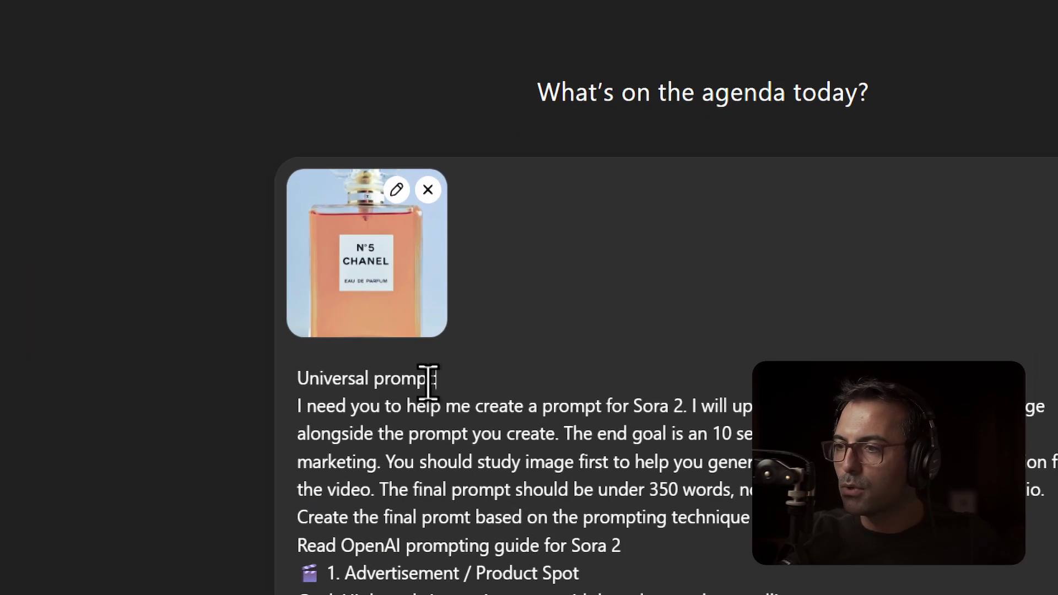
pyautogui.moveTo(436, 378); pyautogui.dragTo(300, 378)
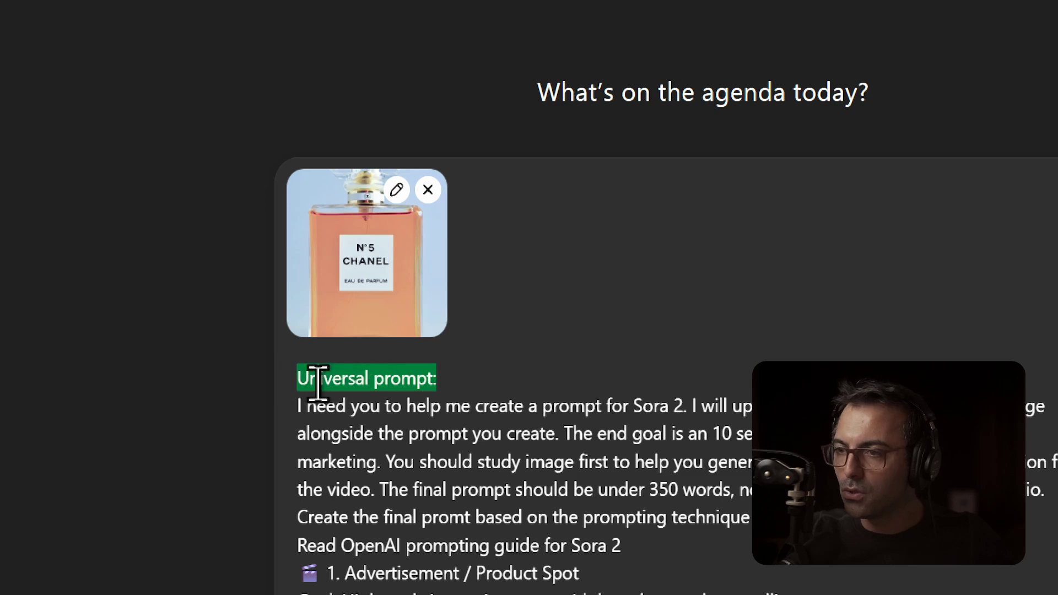
pyautogui.press('BackSpace')
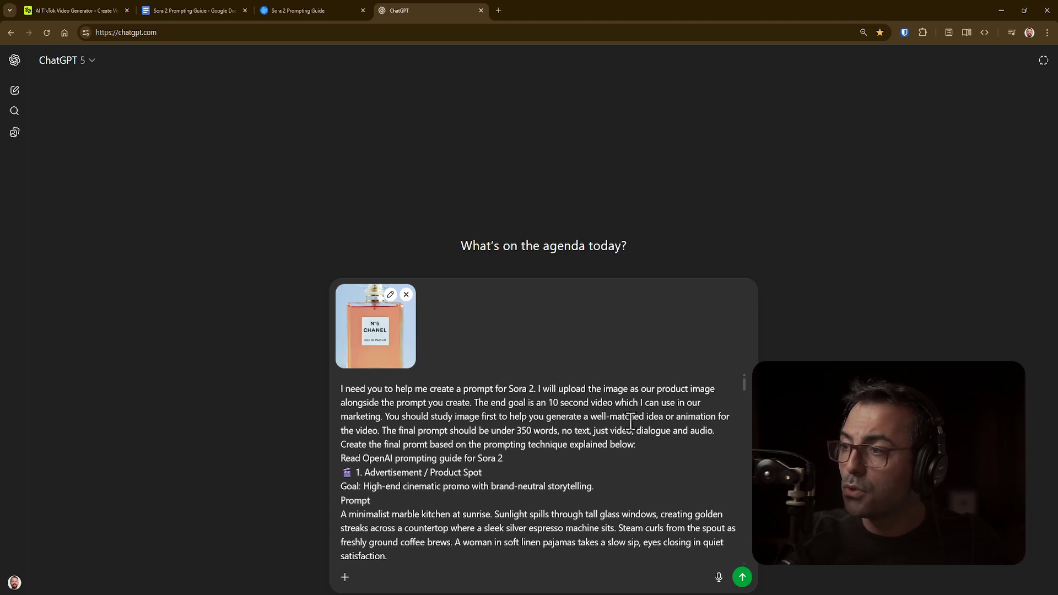
pyautogui.click(197, 8)
# Step: Highlight '10', 'marketing', 'dialogue' and 'no text' in the universal prompt, then return to ChatGPT
pyautogui.click(573, 259)
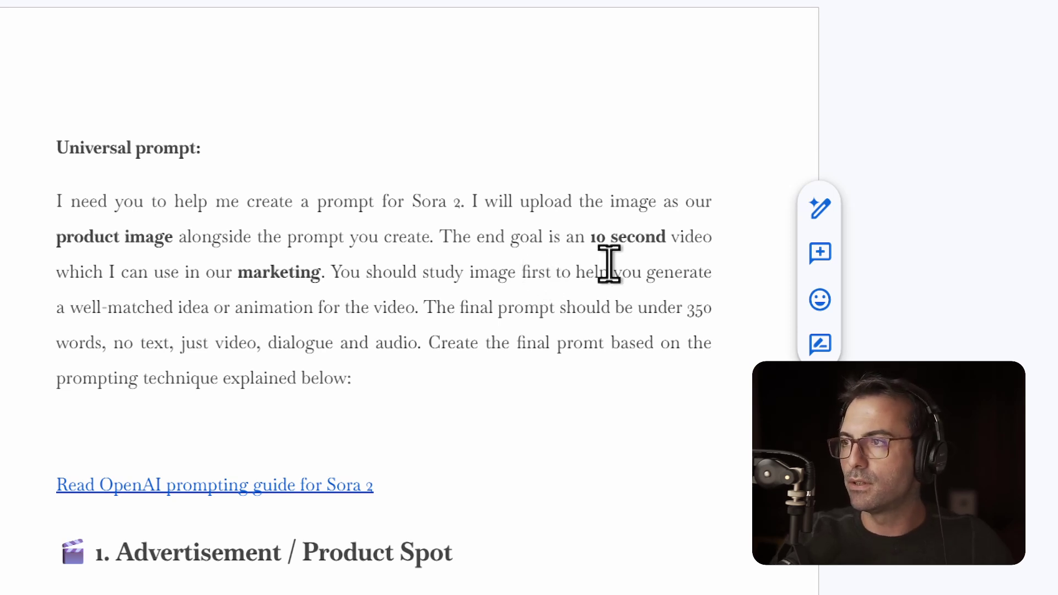
pyautogui.doubleClick(599, 238)
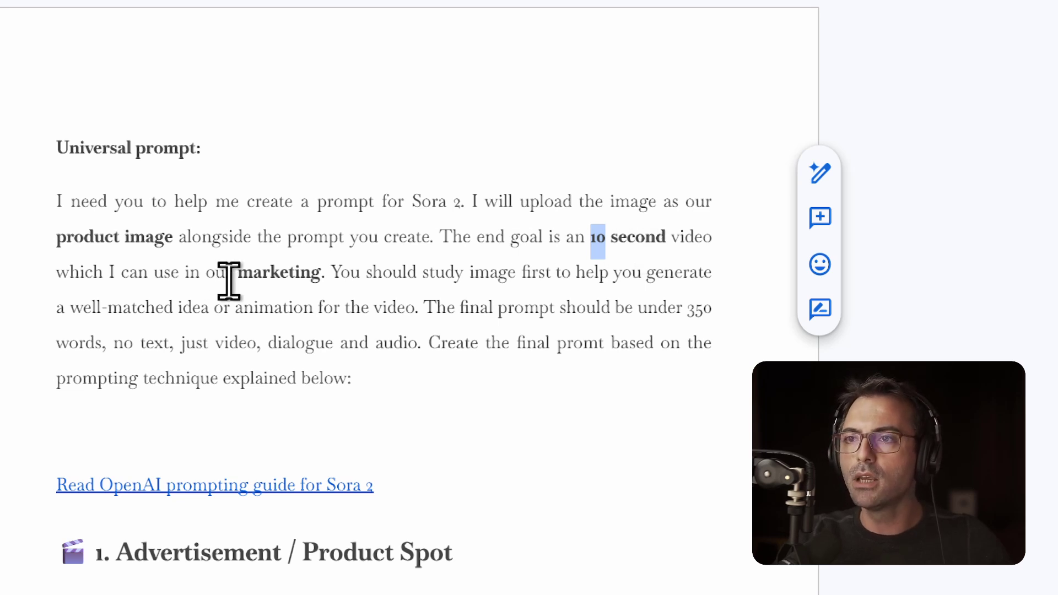
pyautogui.moveTo(238, 275); pyautogui.dragTo(326, 276)
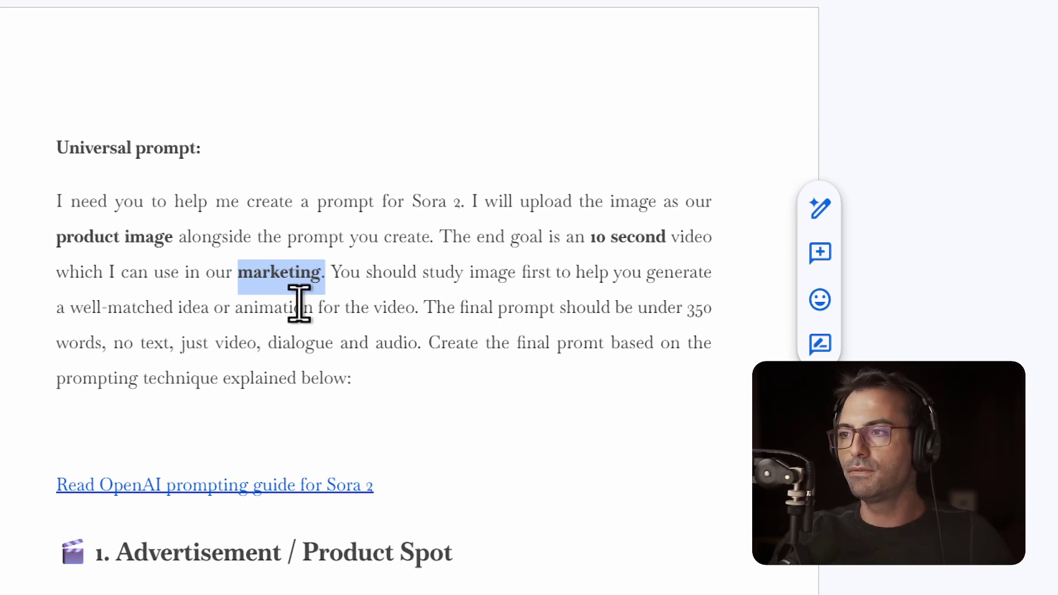
pyautogui.click(292, 343)
pyautogui.moveTo(333, 348); pyautogui.dragTo(269, 347)
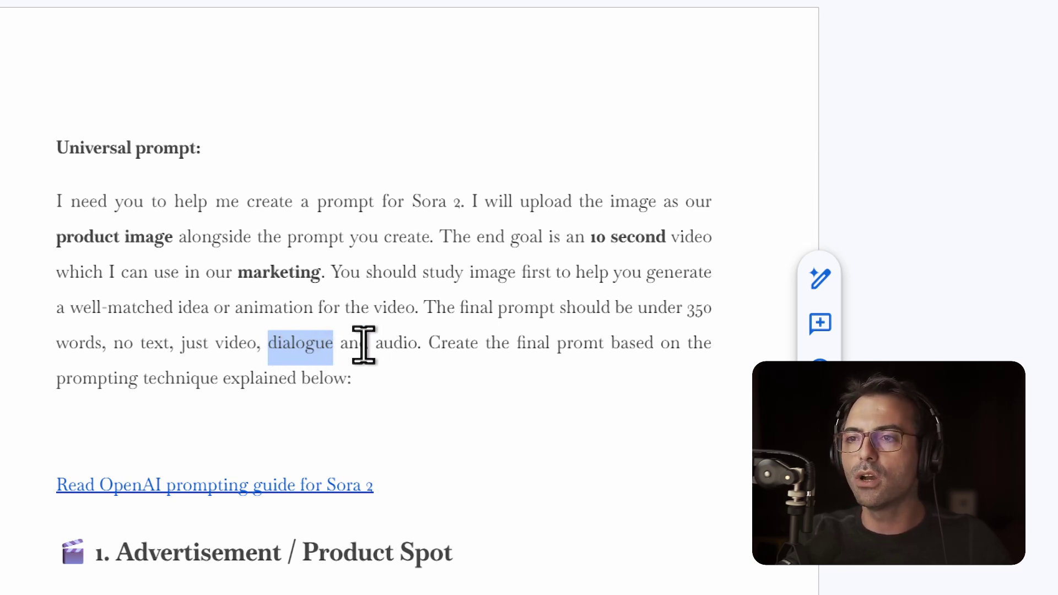
pyautogui.click(137, 350)
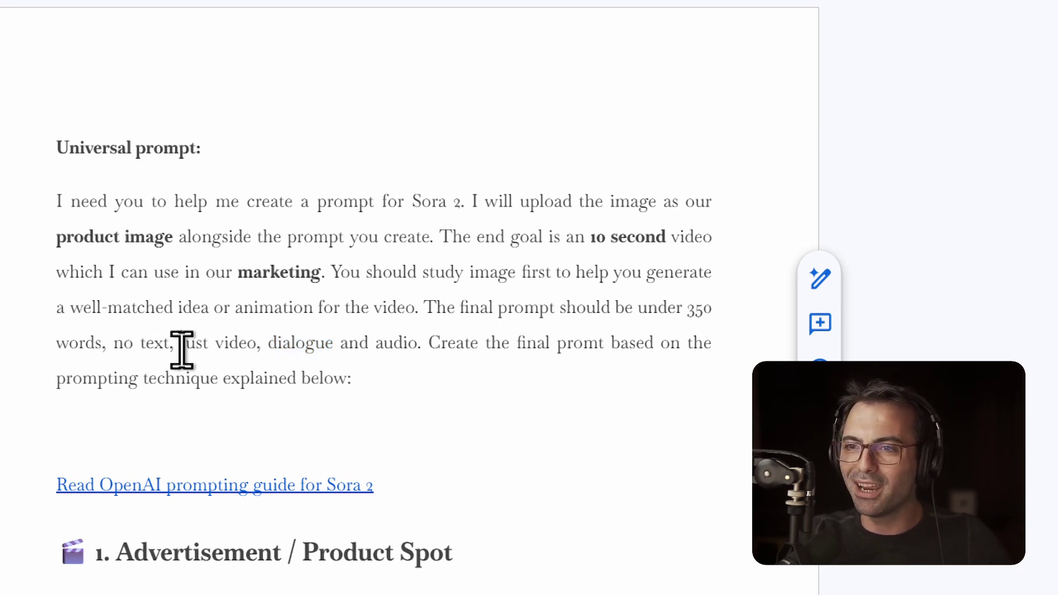
pyautogui.moveTo(182, 350); pyautogui.dragTo(126, 344)
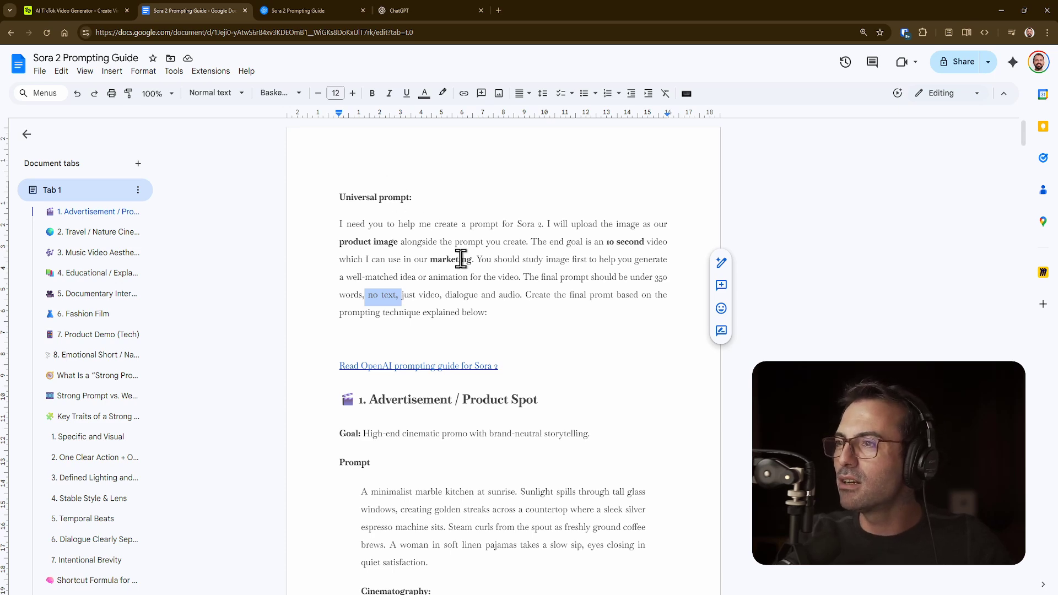
pyautogui.hotkey('ctrl', '4')
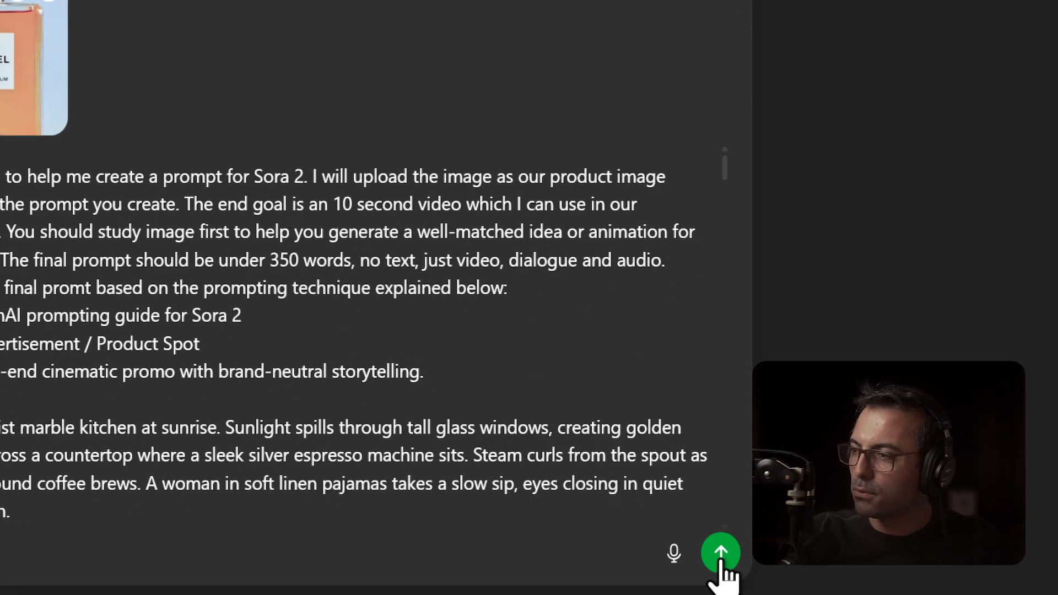
# Step: Send the guide text and Chanel N°5 image to ChatGPT
pyautogui.click(722, 554)
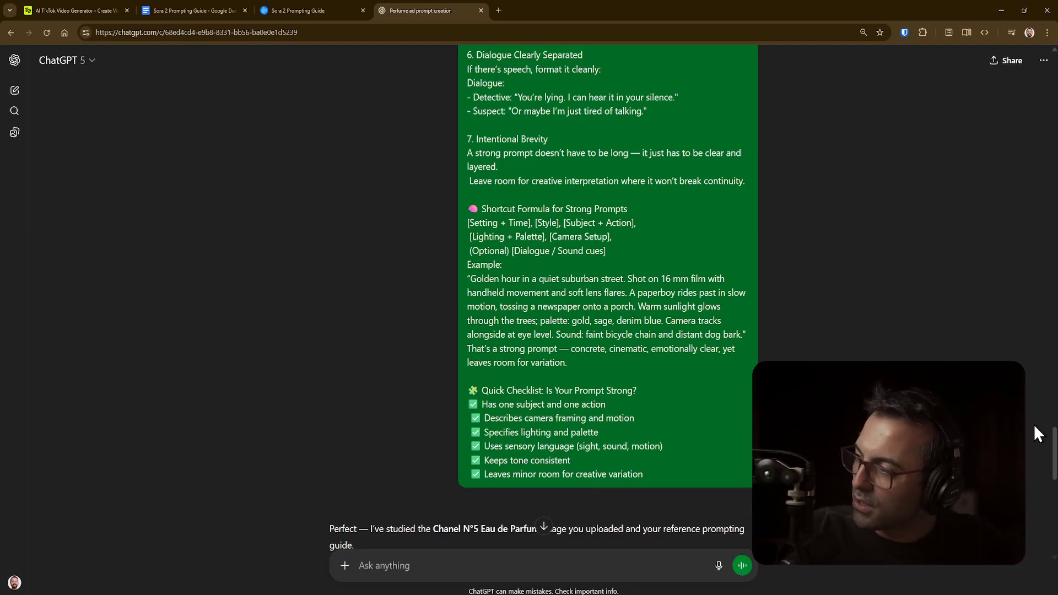
# Step: Select the full Chanel-style Sora 2 prompt in ChatGPT's reply and switch to Higgsfield
pyautogui.moveTo(1054, 447)
pyautogui.mouseDown()
pyautogui.moveTo(1054, 480)
pyautogui.moveTo(1034, 516)
pyautogui.mouseUp()
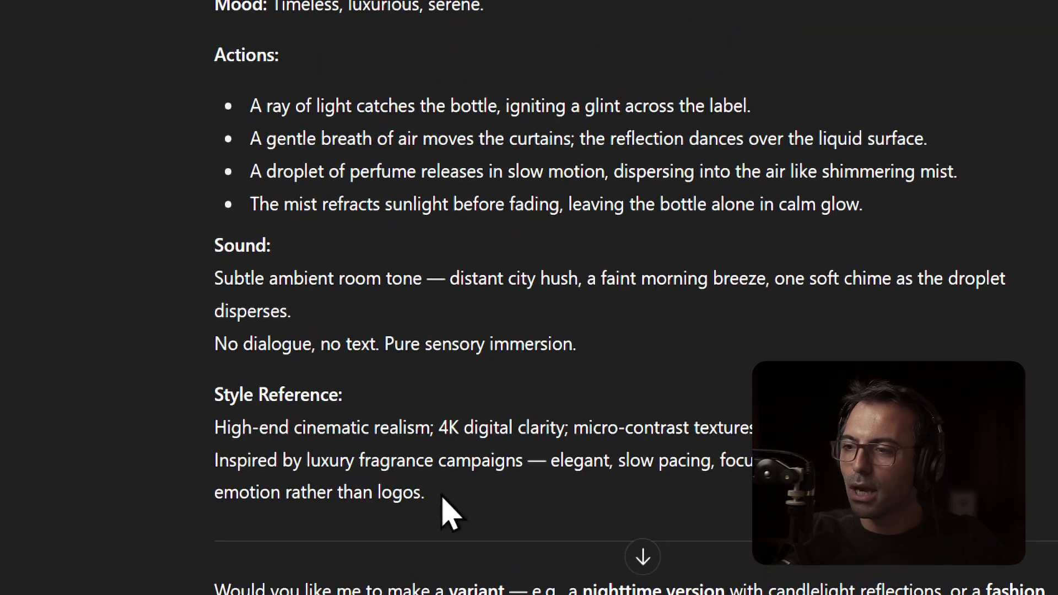
pyautogui.moveTo(444, 493); pyautogui.dragTo(377, 456)
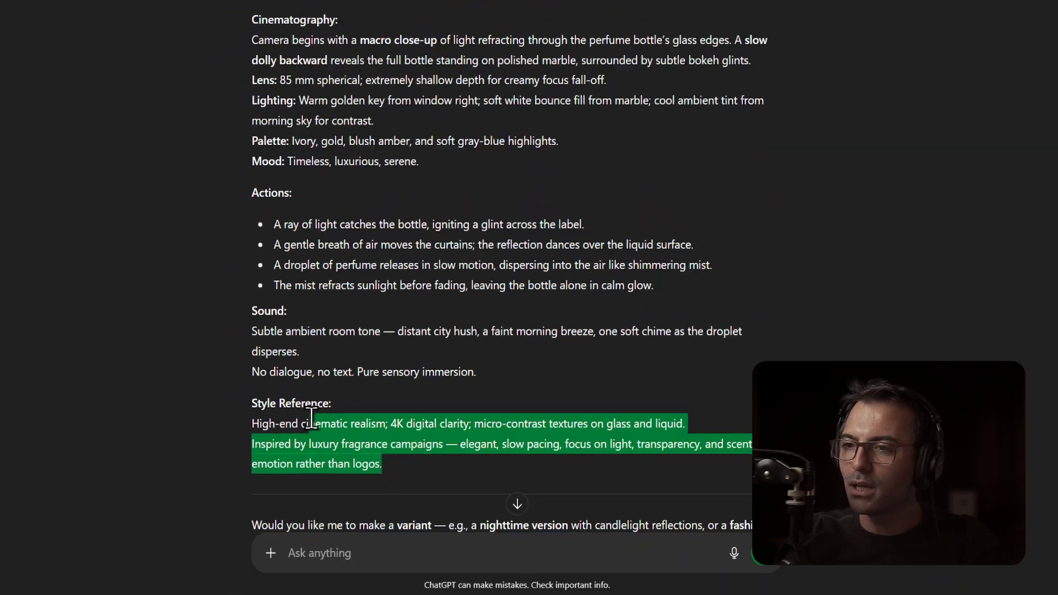
pyautogui.moveTo(312, 418); pyautogui.dragTo(465, 96)
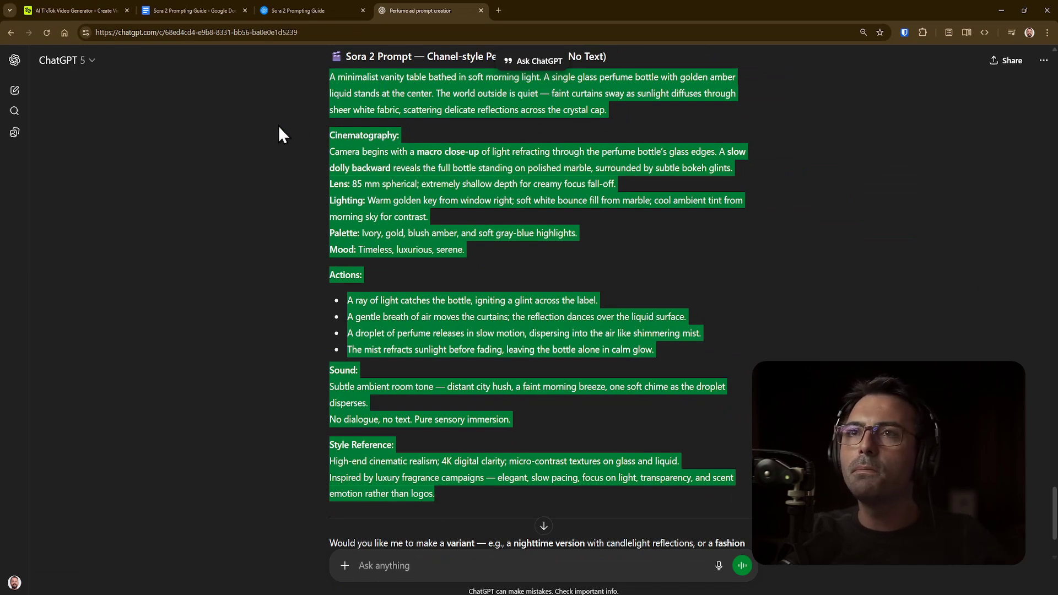
pyautogui.click(81, 10)
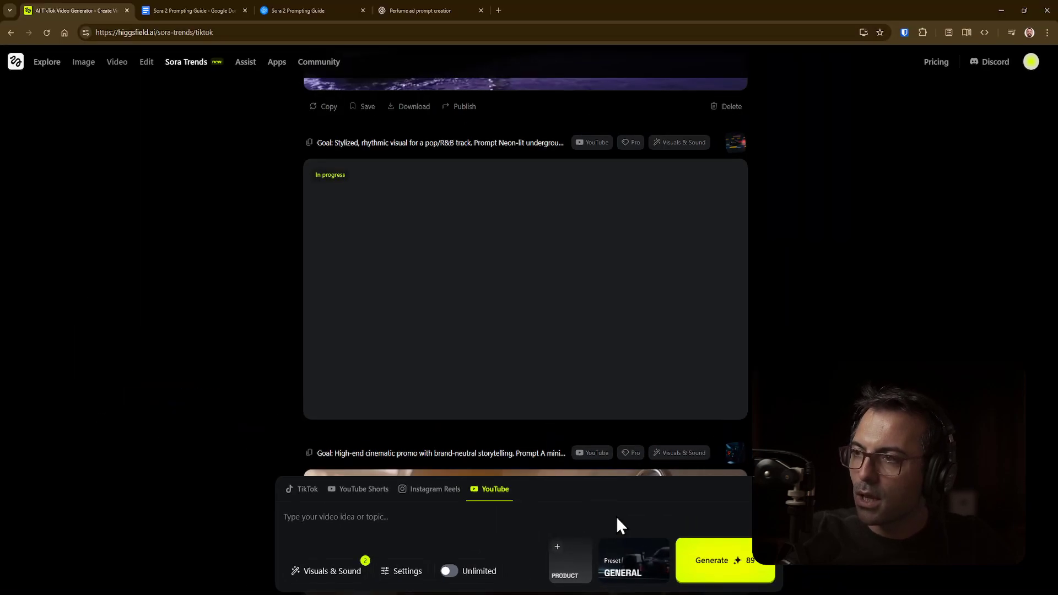
# Step: Browse the style presets, close them keeping General, and scroll down the page
pyautogui.click(612, 546)
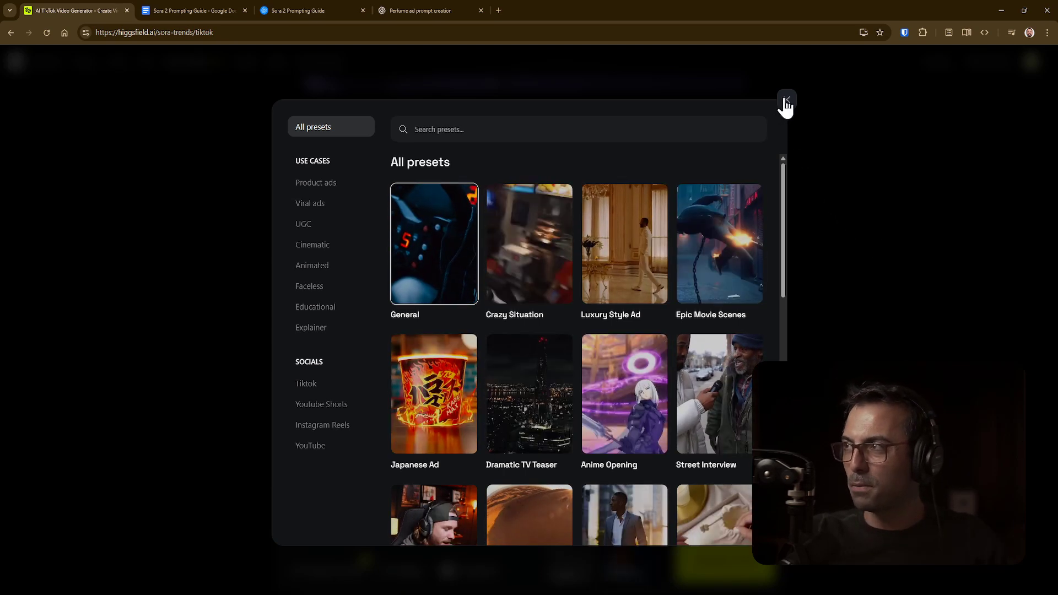
pyautogui.click(821, 155)
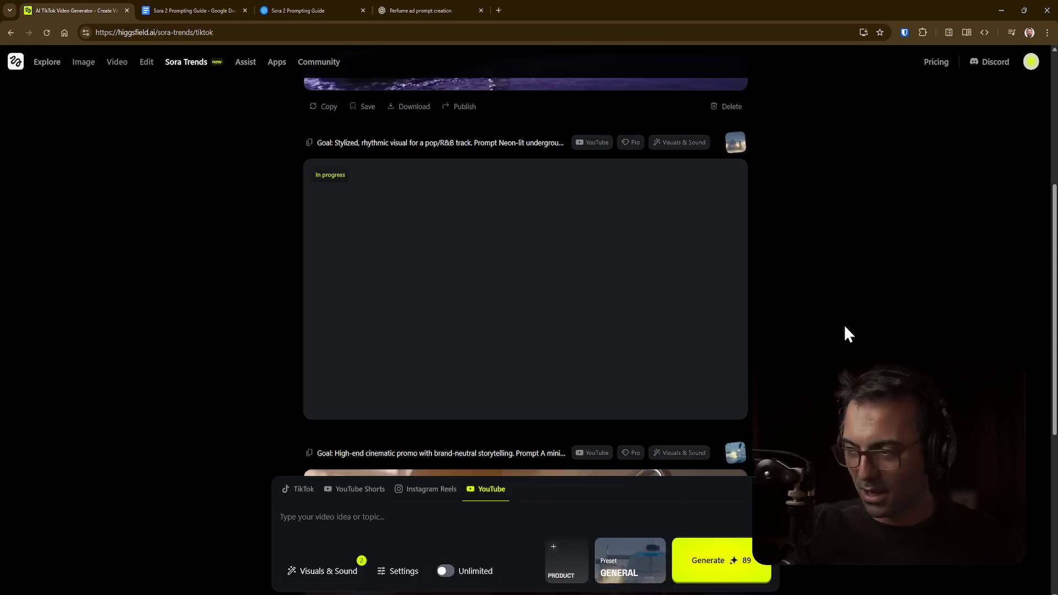
pyautogui.moveTo(1050, 276)
pyautogui.mouseDown()
pyautogui.moveTo(1055, 402)
pyautogui.moveTo(1041, 432)
pyautogui.mouseUp()
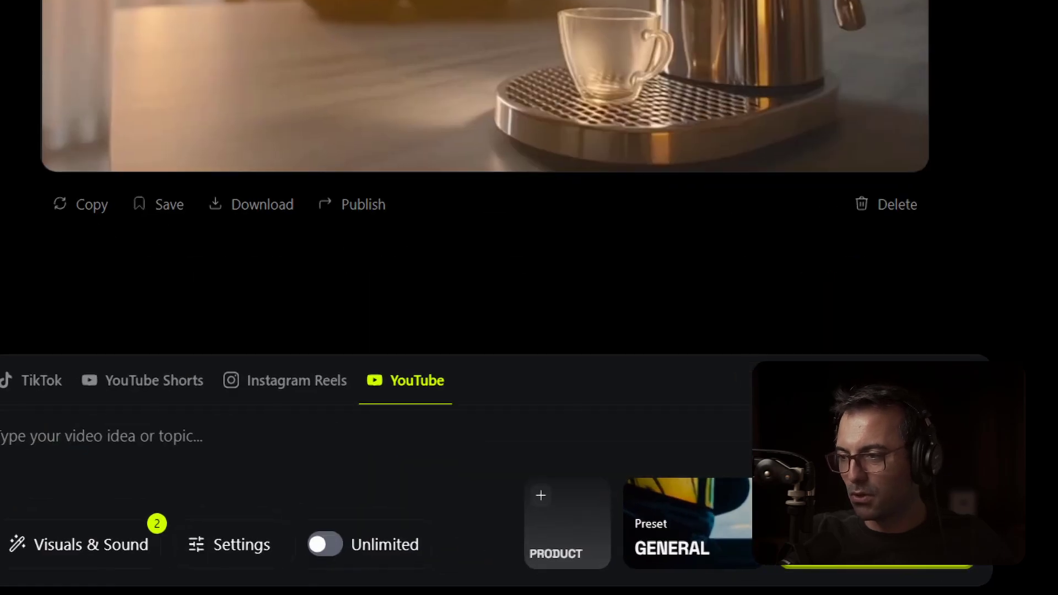
# Step: Upload chanel.jpg as the product image
pyautogui.click(565, 543)
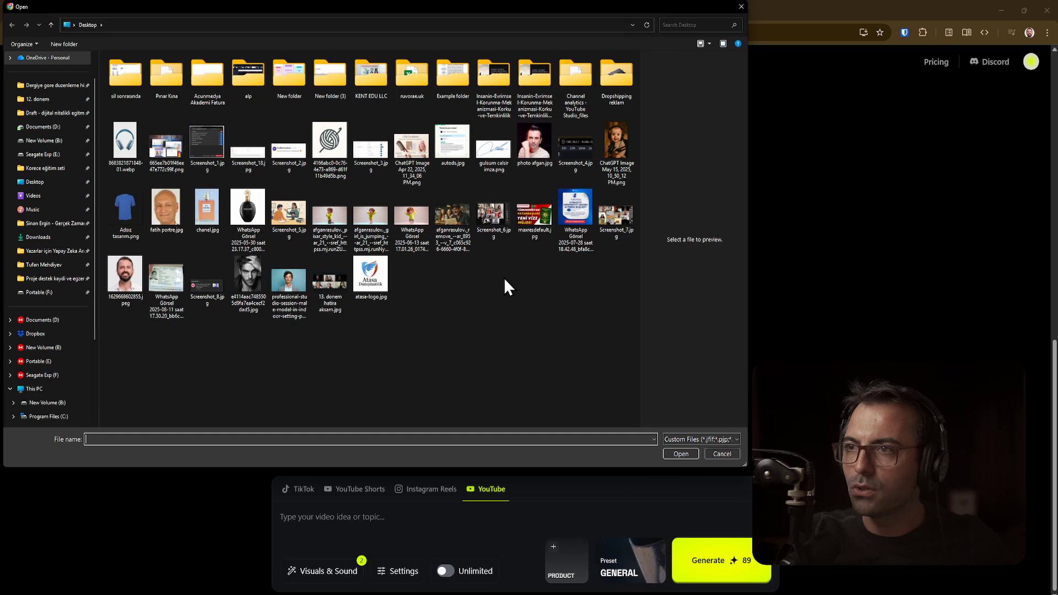
pyautogui.click(205, 215)
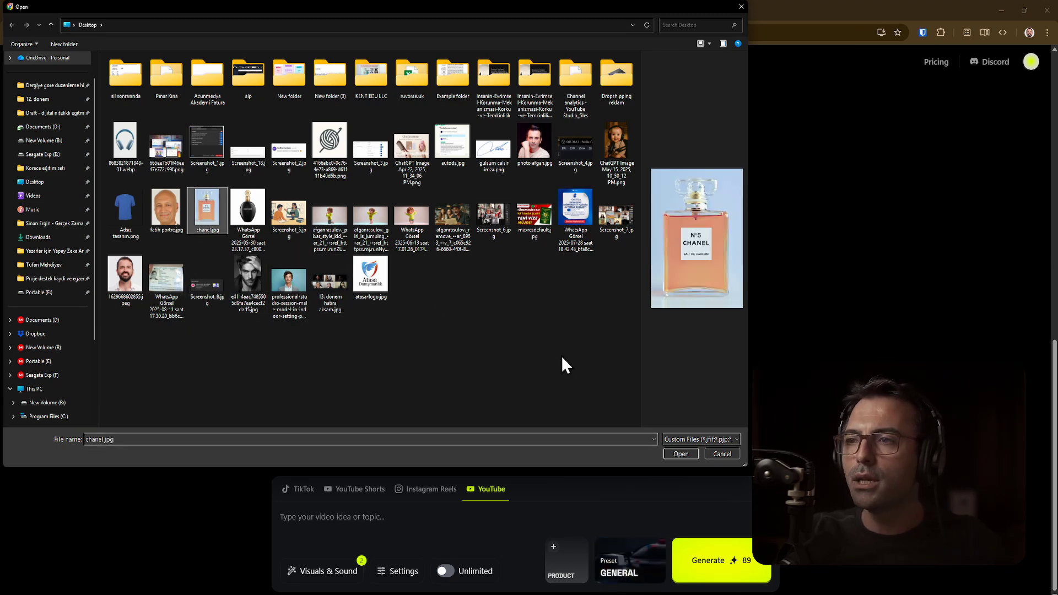
pyautogui.click(675, 452)
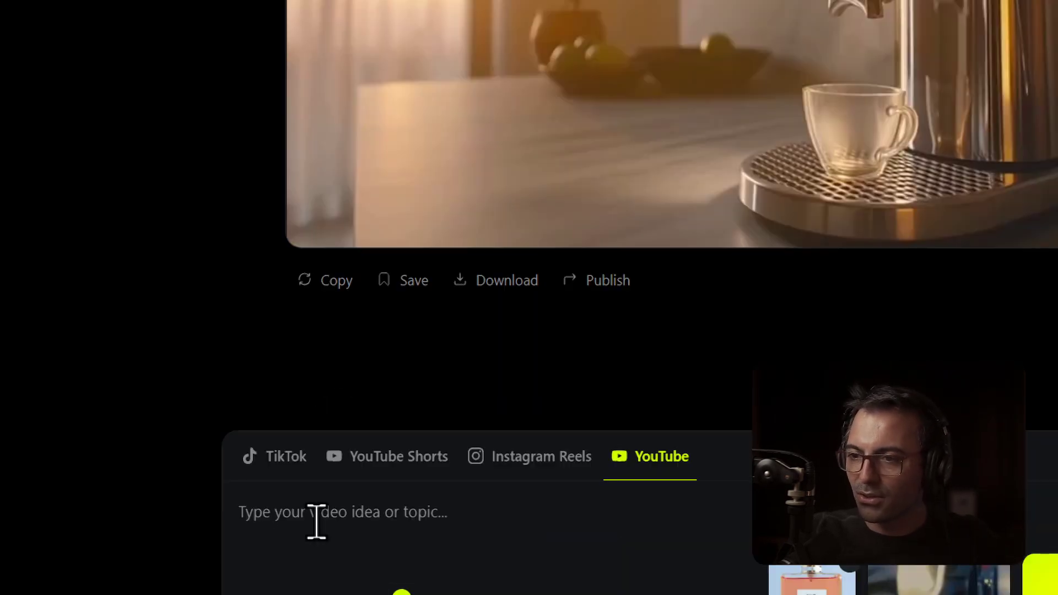
# Step: Paste the Sora 2 perfume prompt into the video idea and re-save the visuals and sound settings
pyautogui.click(317, 521)
pyautogui.hotkey('ctrl', 'v')
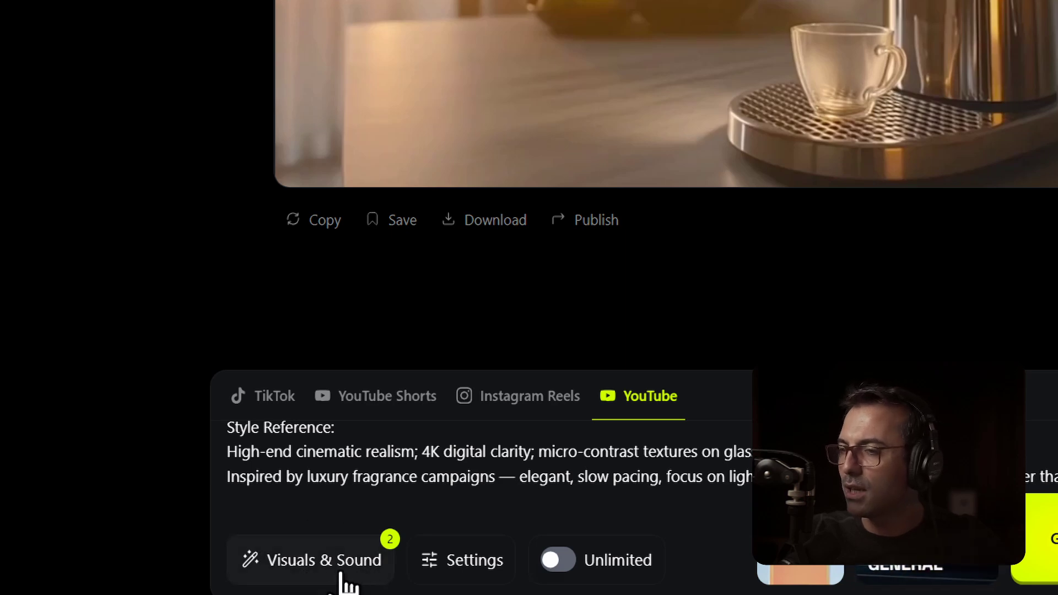
pyautogui.click(332, 573)
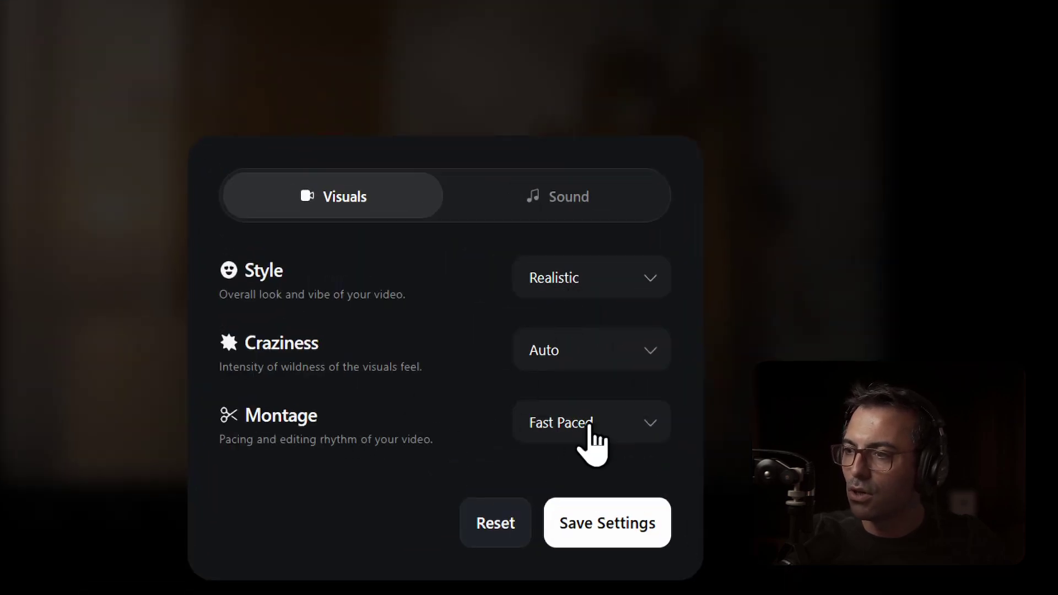
pyautogui.click(601, 516)
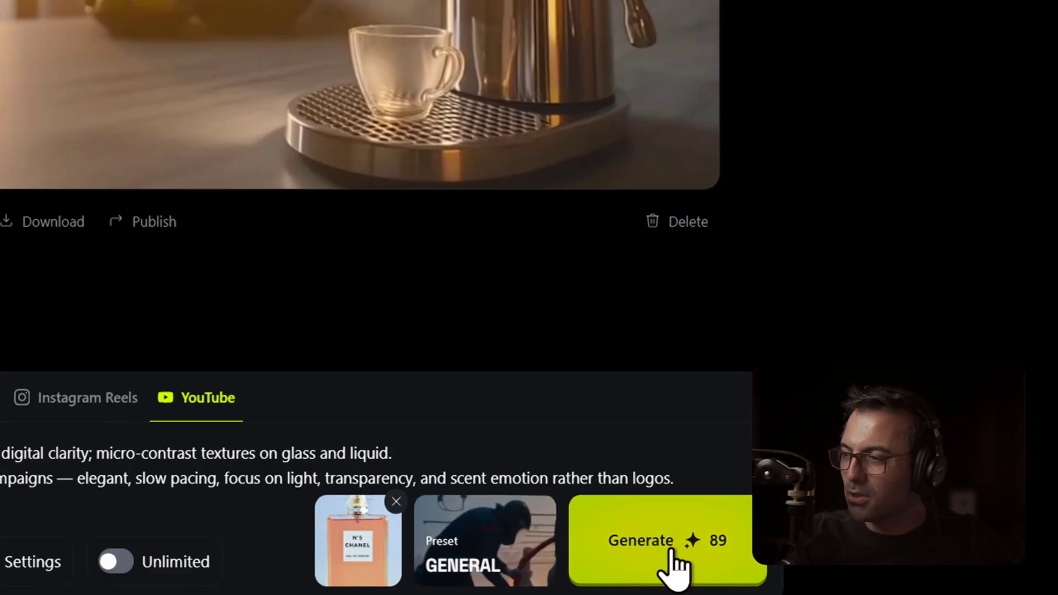
# Step: Generate the vanity-table Chanel N°5 video and scroll up to its new card
pyautogui.click(722, 565)
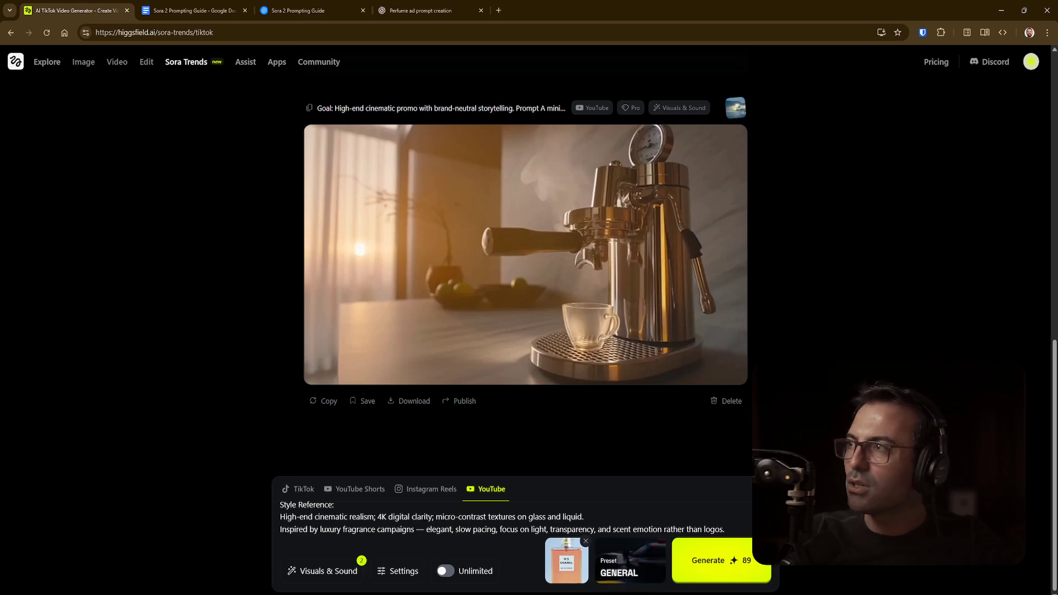
pyautogui.moveTo(1054, 432); pyautogui.dragTo(1046, 115)
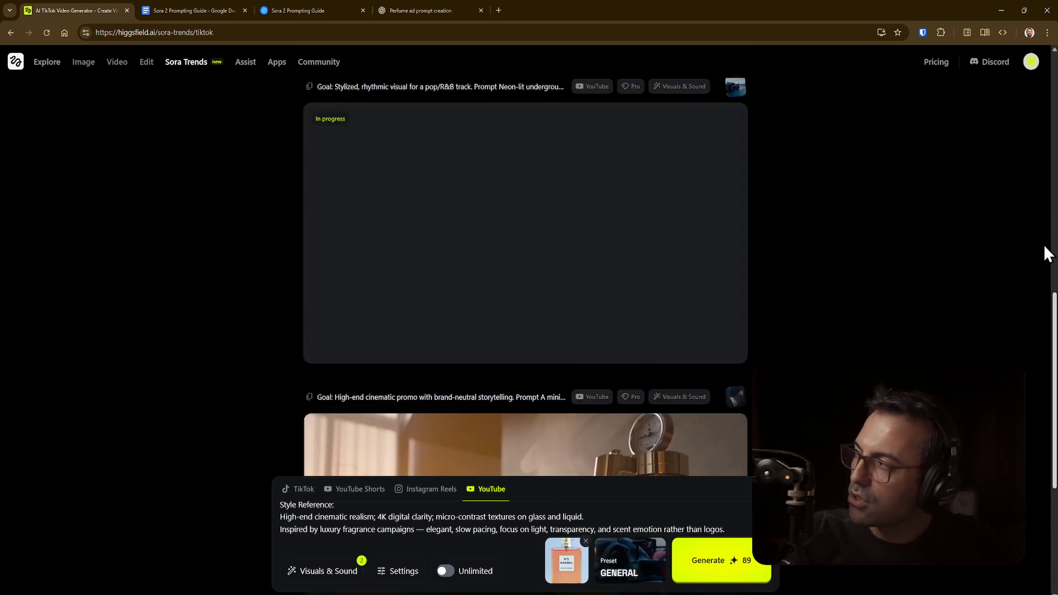
pyautogui.scroll(4, 1046, 115)
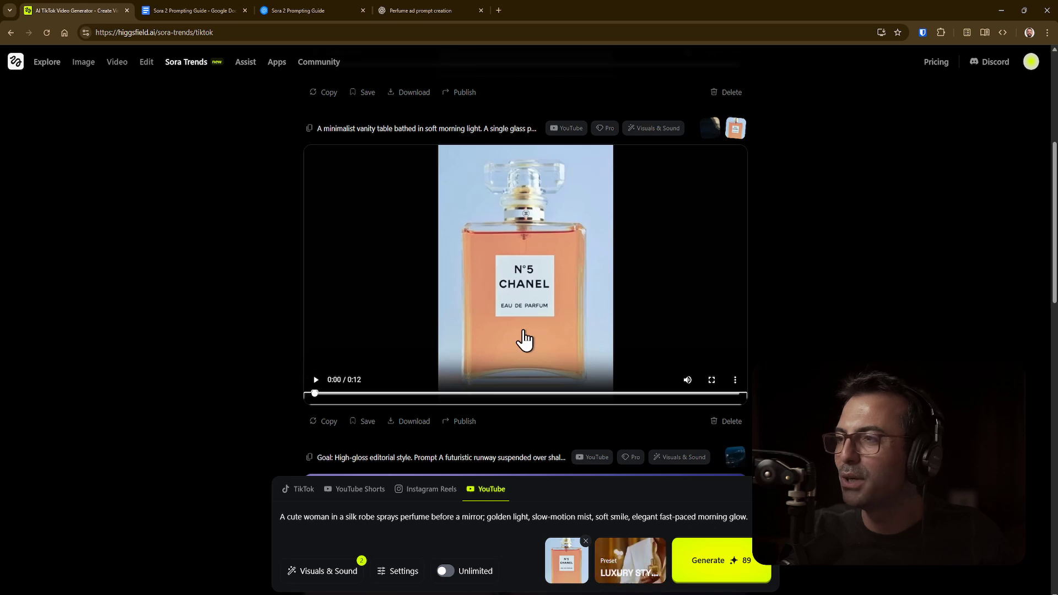
# Step: Play the vanity-table video, then confirm the silk-robe generation uses the Luxury Style Ad preset
pyautogui.click(316, 382)
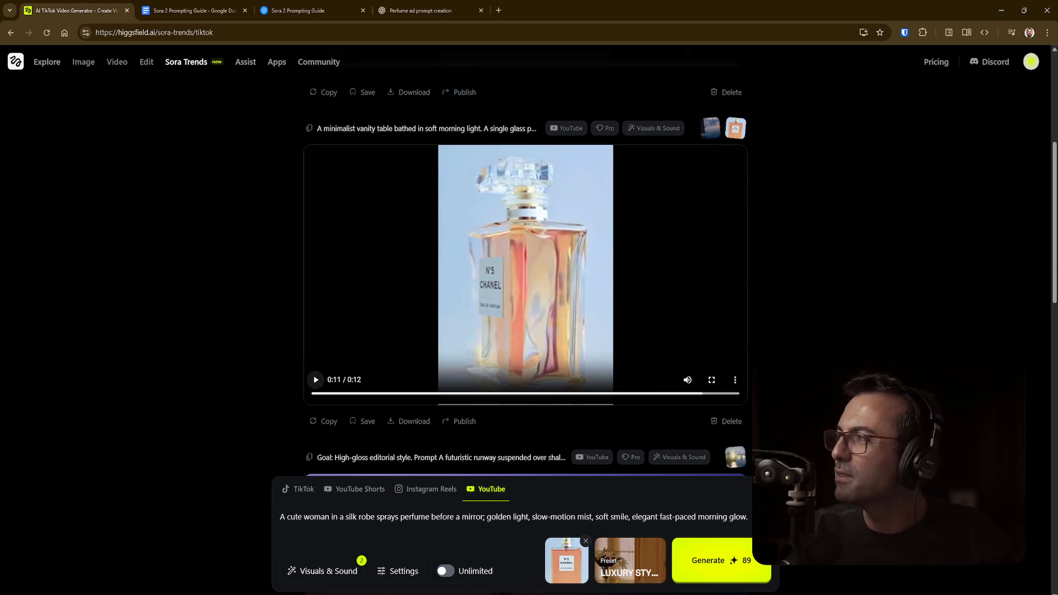
pyautogui.scroll(5, 526, 275)
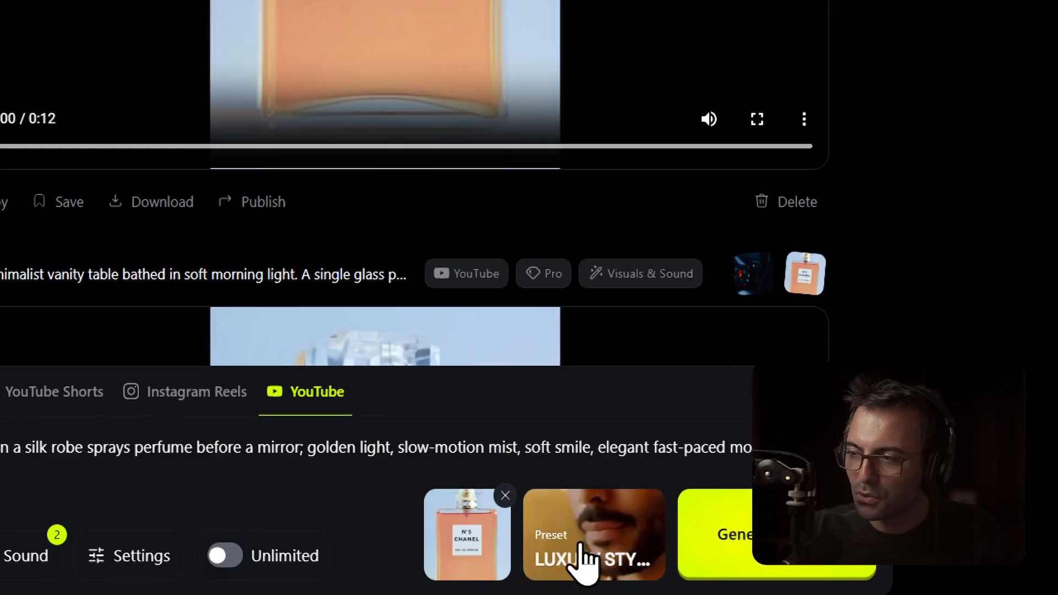
pyautogui.click(574, 565)
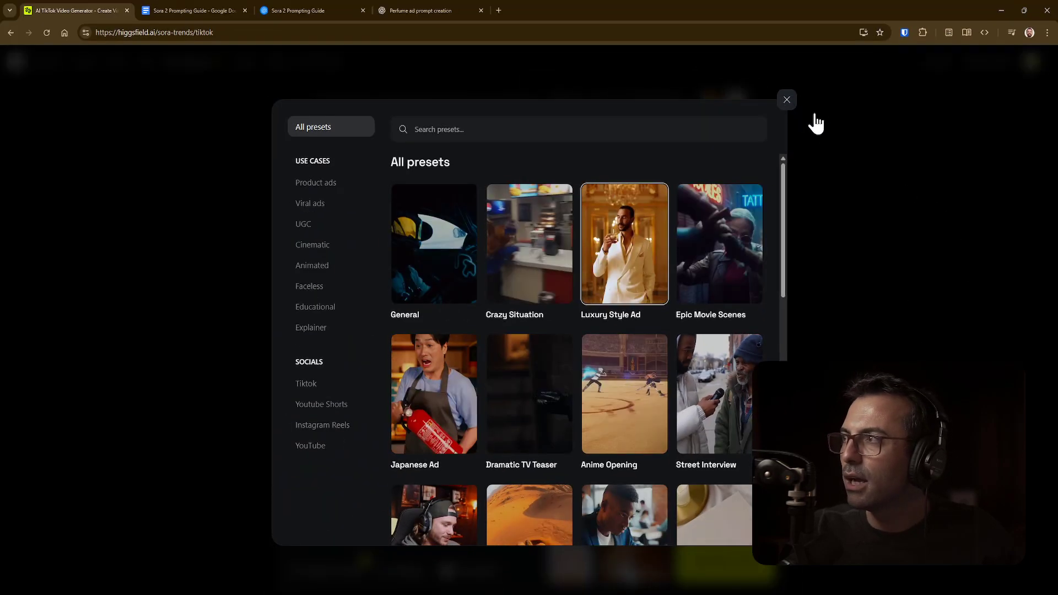
pyautogui.click(868, 175)
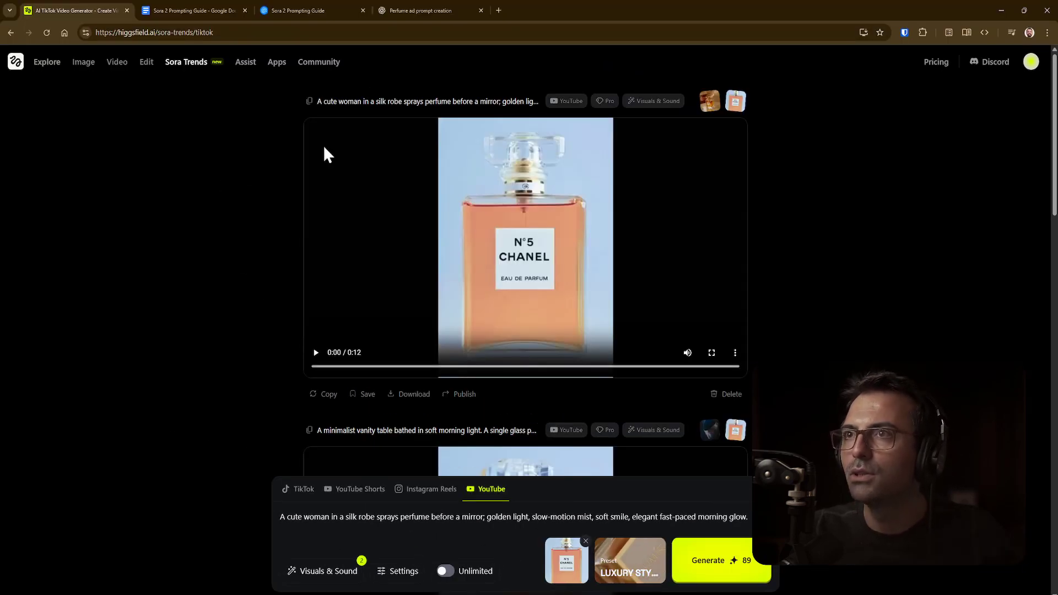
# Step: Revisit ChatGPT's 150-character silk-robe prompt, then return to Higgsfield
pyautogui.click(417, 12)
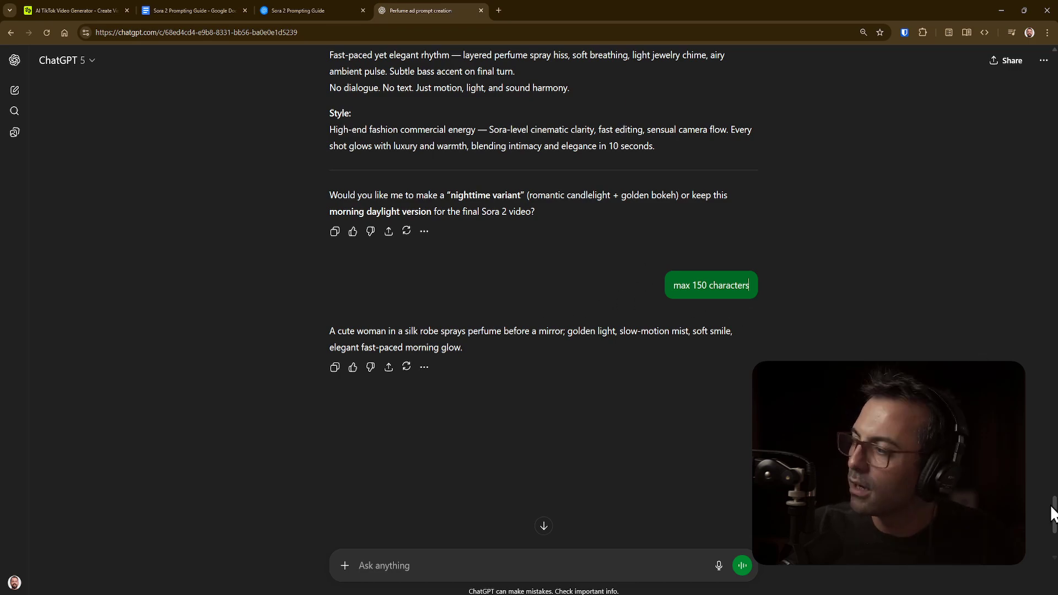
pyautogui.scroll(9, 1052, 508)
pyautogui.scroll(-10, 544, 289)
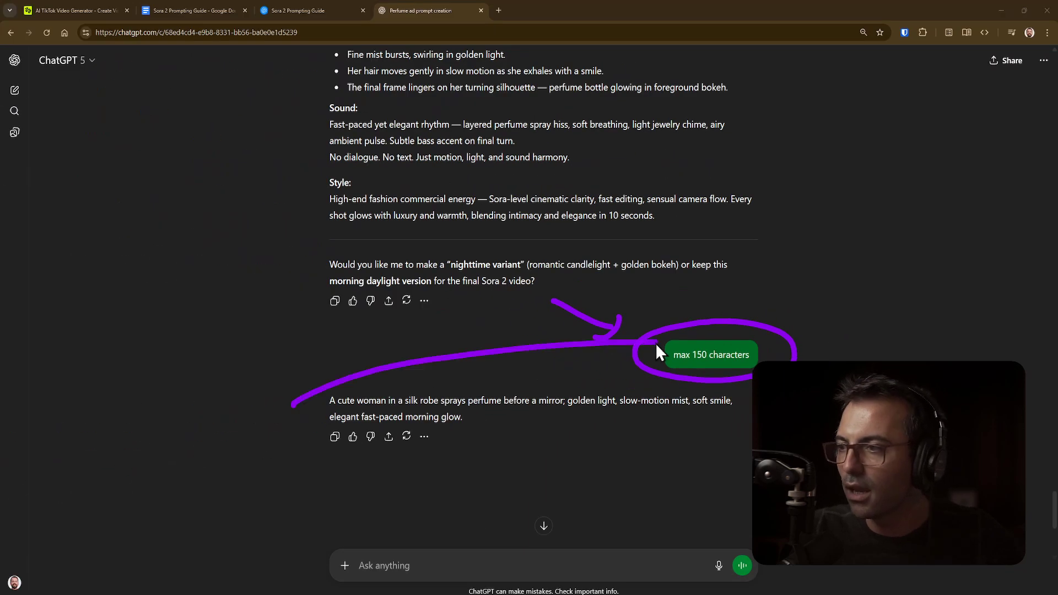
pyautogui.click(75, 11)
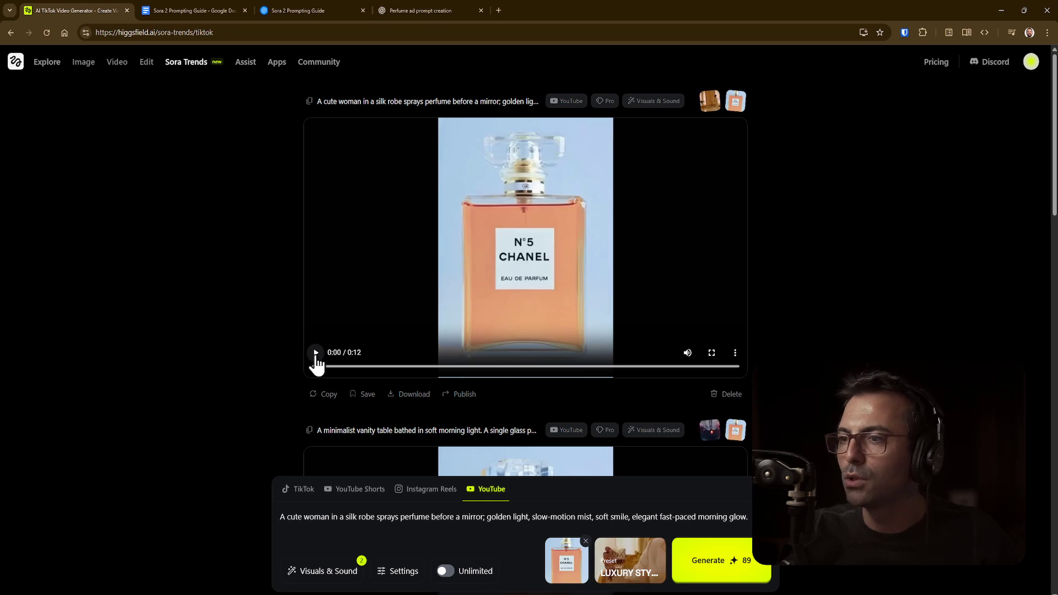
# Step: Play the silk-robe perfume video and pause it at 0:10
pyautogui.click(317, 356)
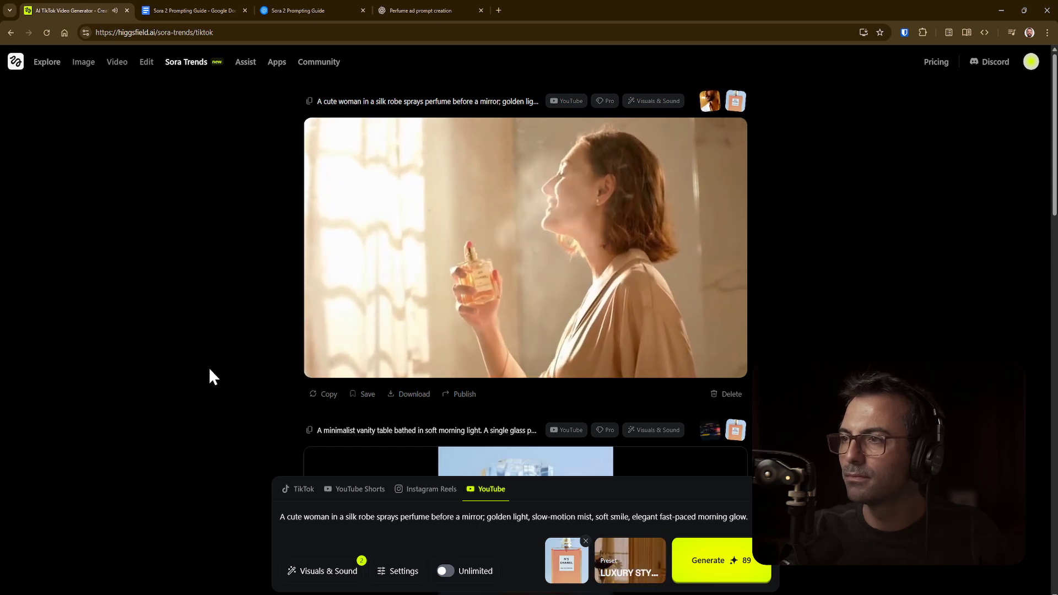
pyautogui.press('space')
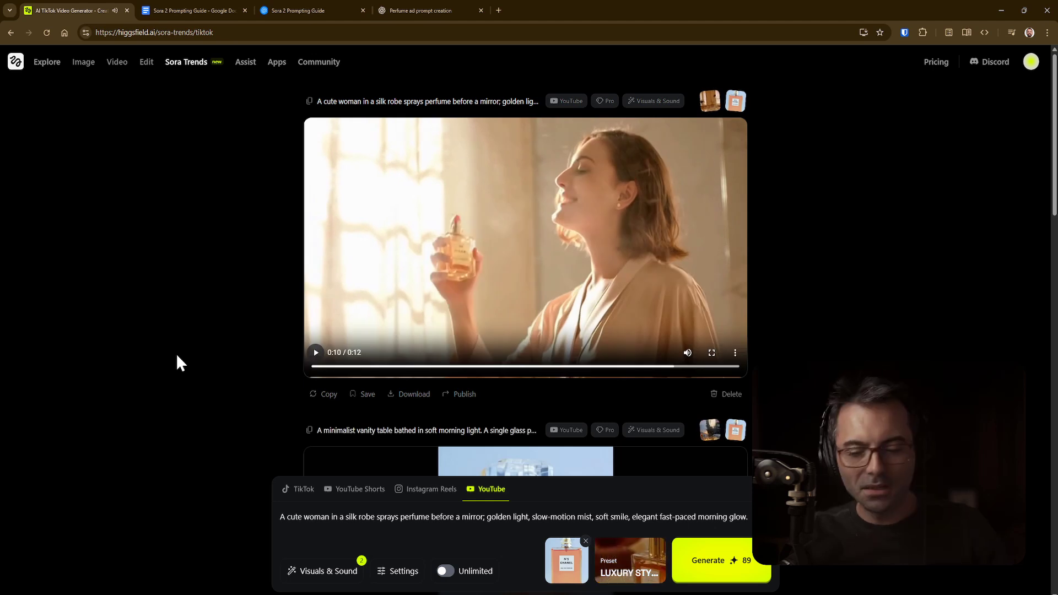